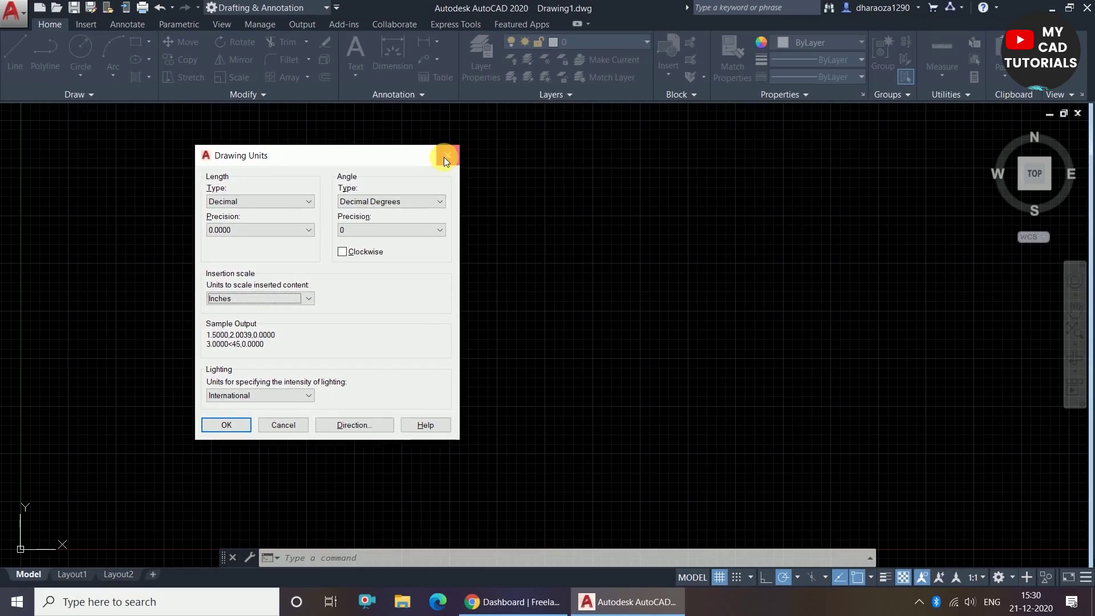
Display the Drawing Units settings from the drawing utilities and close them without making changes.
left_click(479, 114)
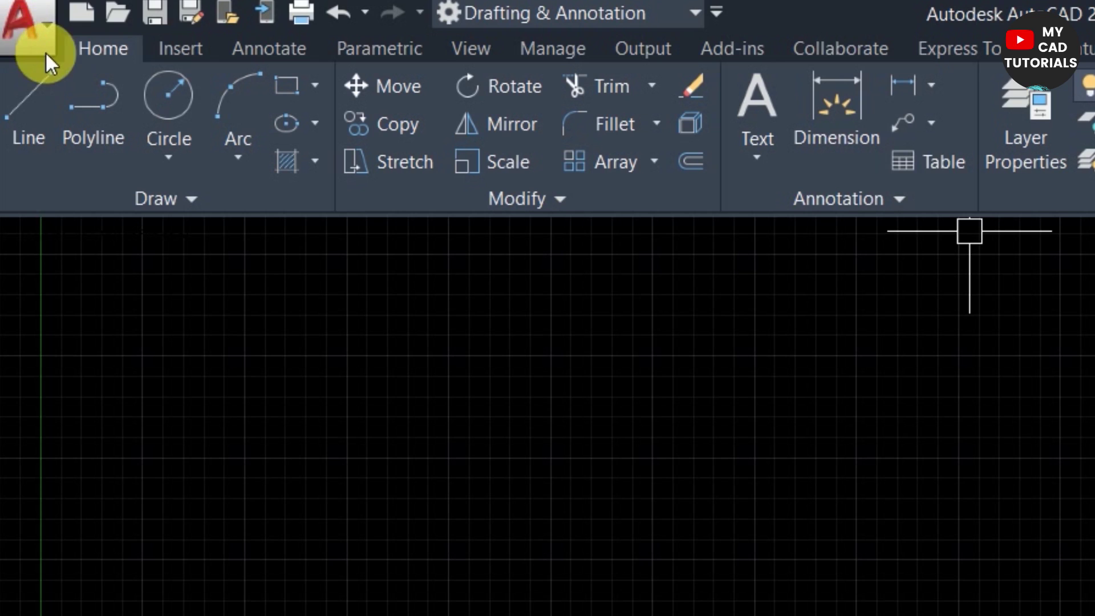
left_click(36, 32)
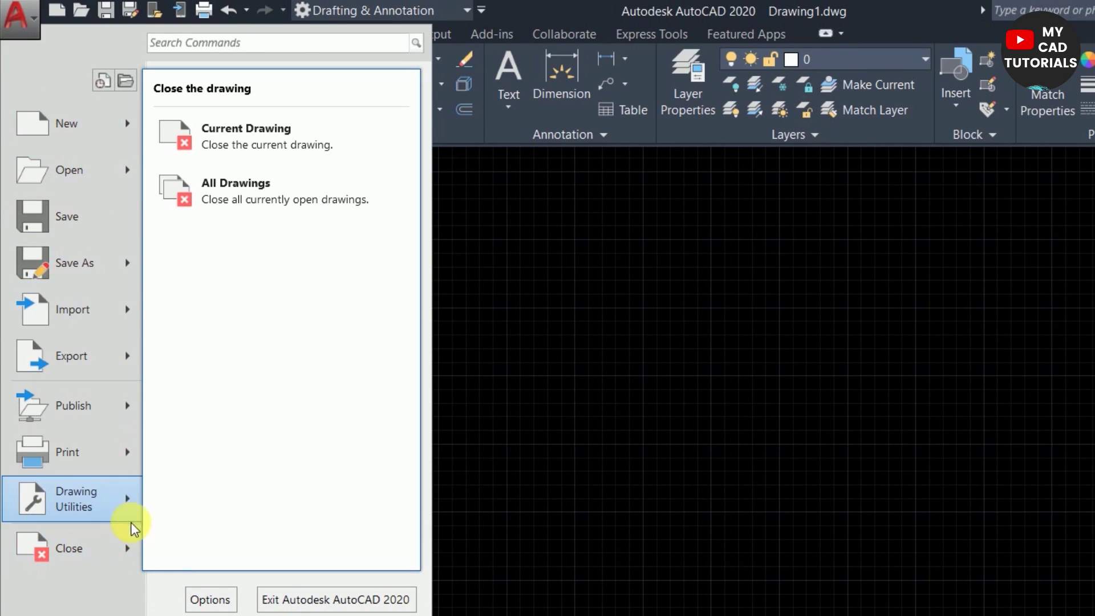
mouse_move(83, 505)
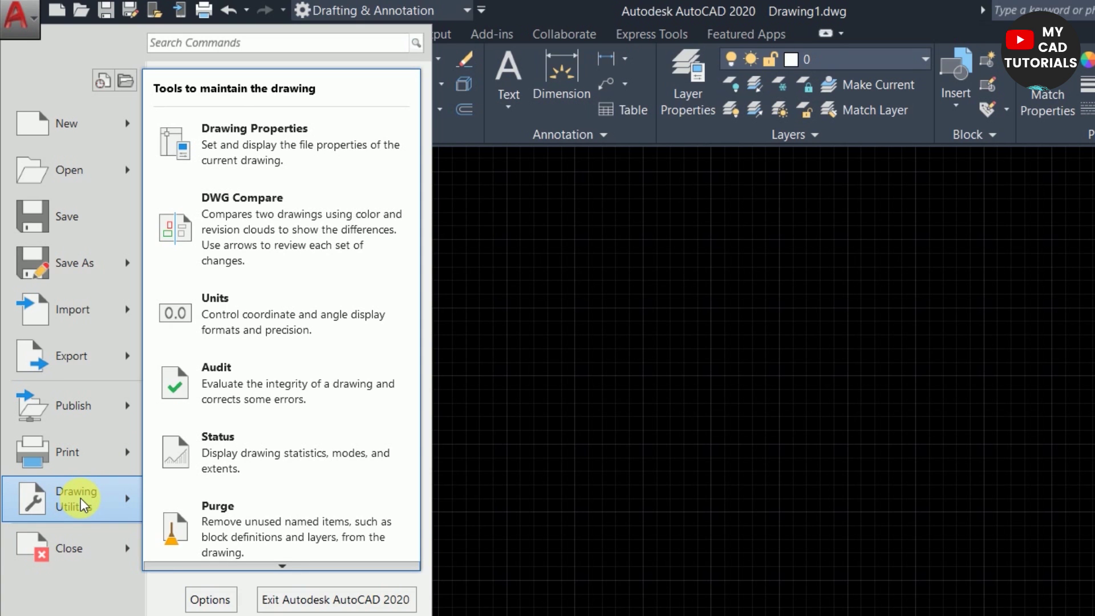
left_click(293, 323)
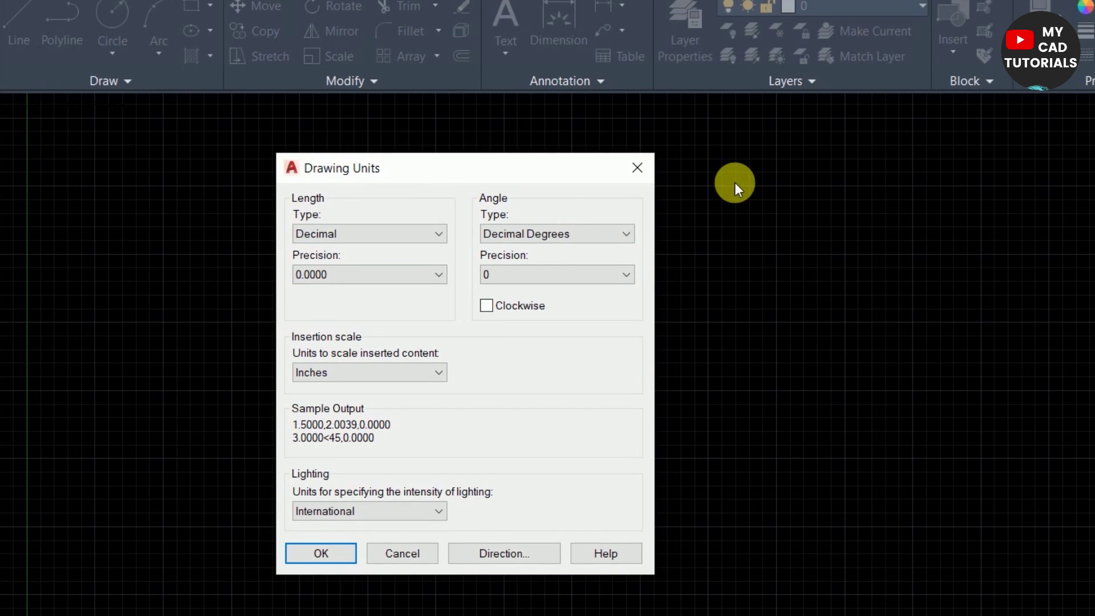
left_click(637, 167)
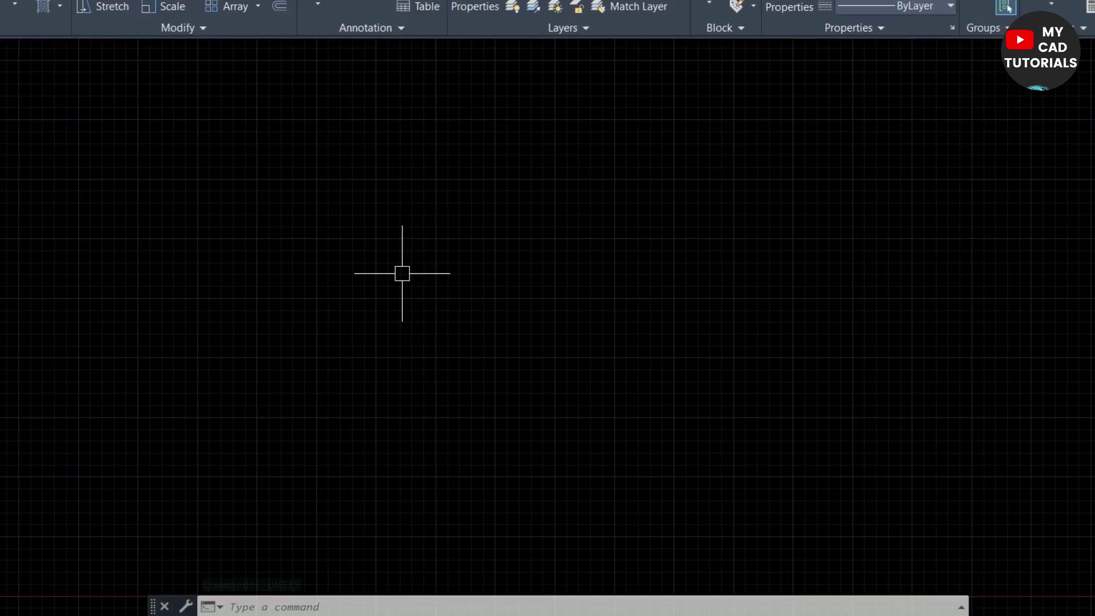
Use the UNITS command to set the drawing's length type to Decimal with a precision of 0.00.
type("uni")
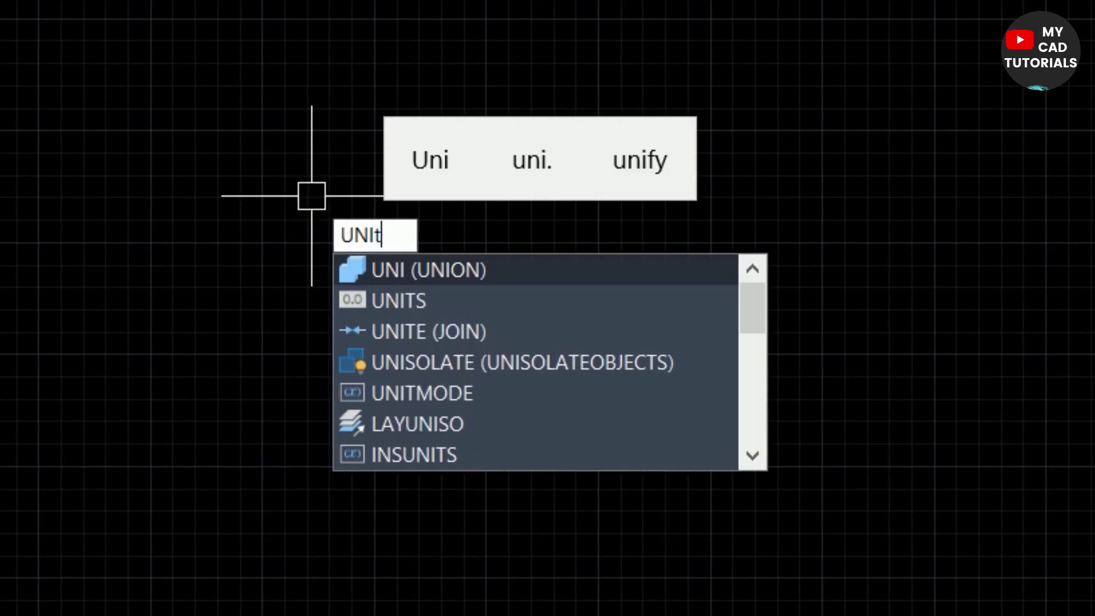
type("t")
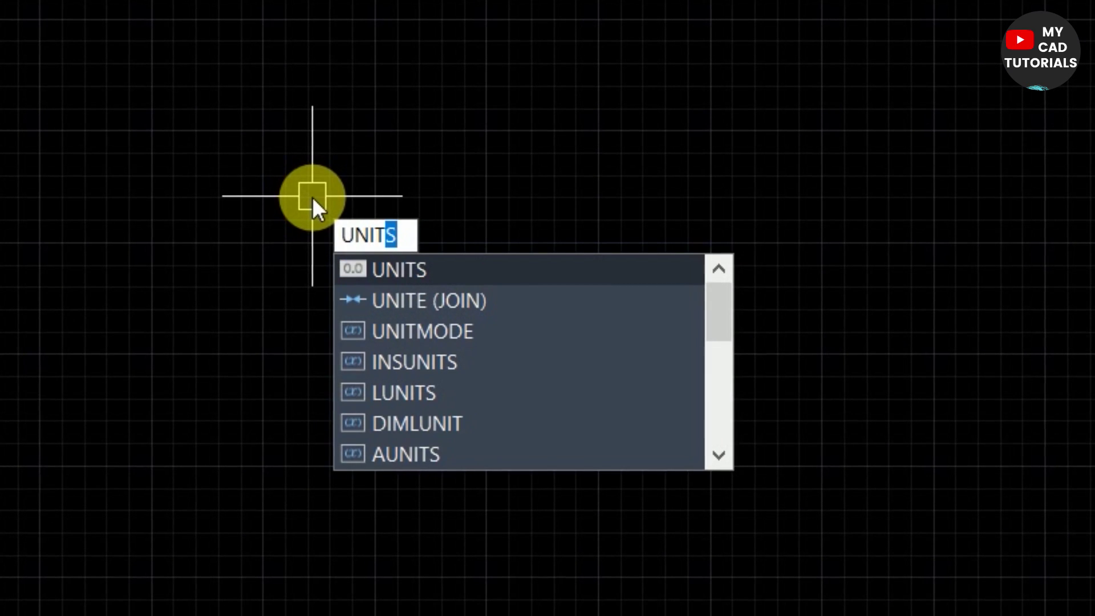
key("Return")
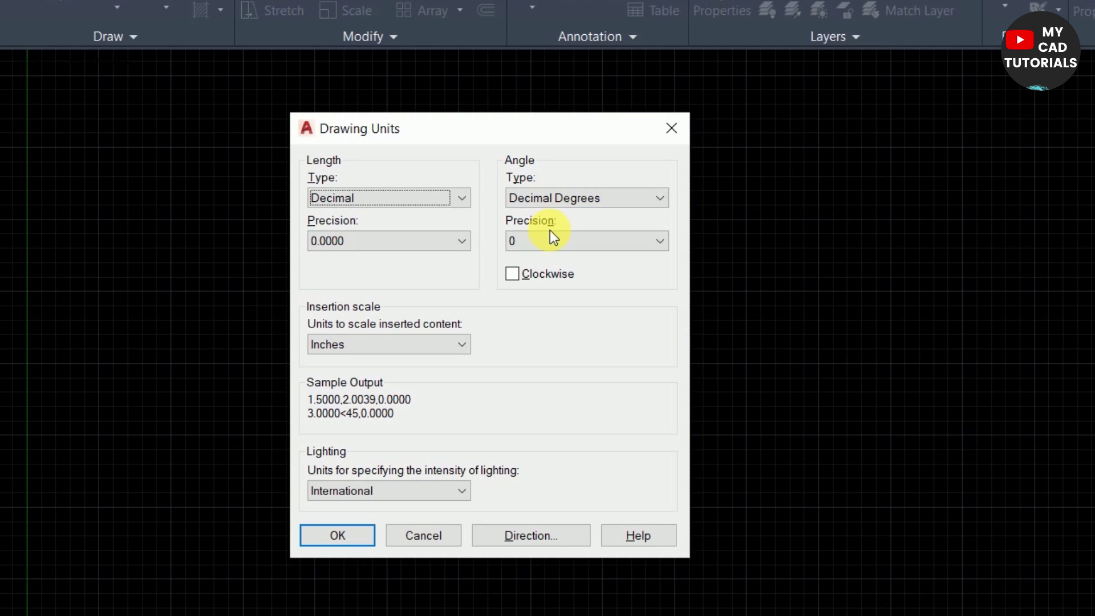
left_click(450, 198)
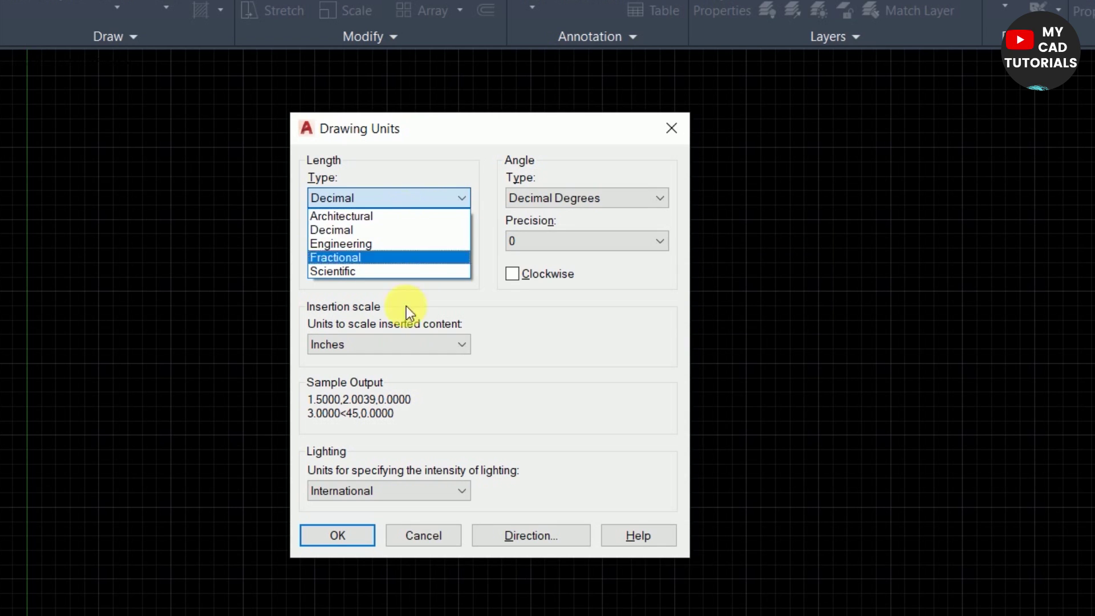
left_click(408, 216)
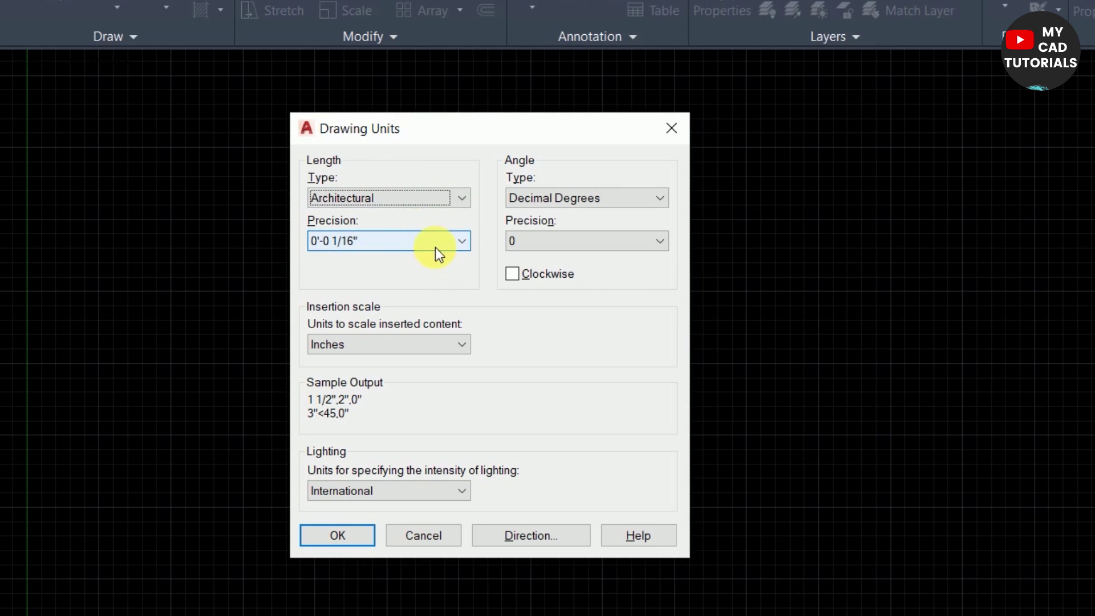
left_click(449, 199)
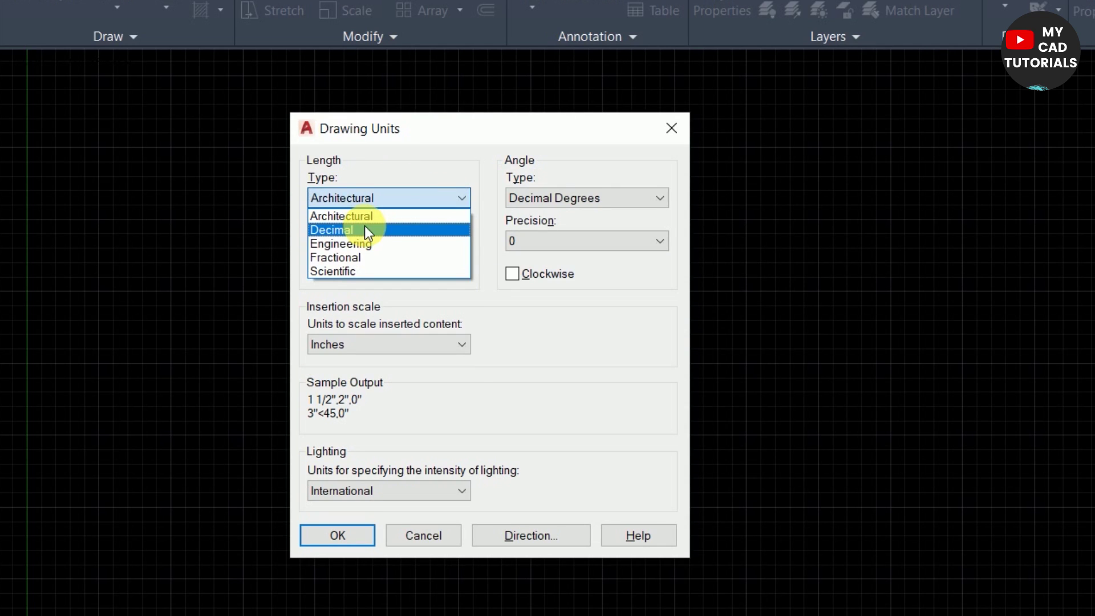
left_click(365, 229)
left_click(456, 241)
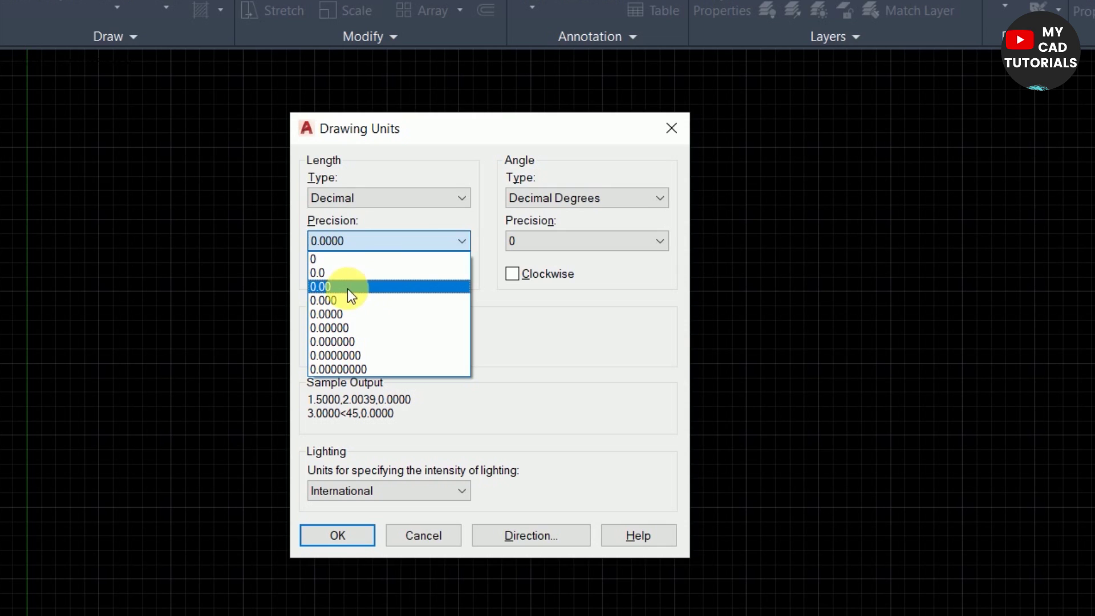
left_click(381, 288)
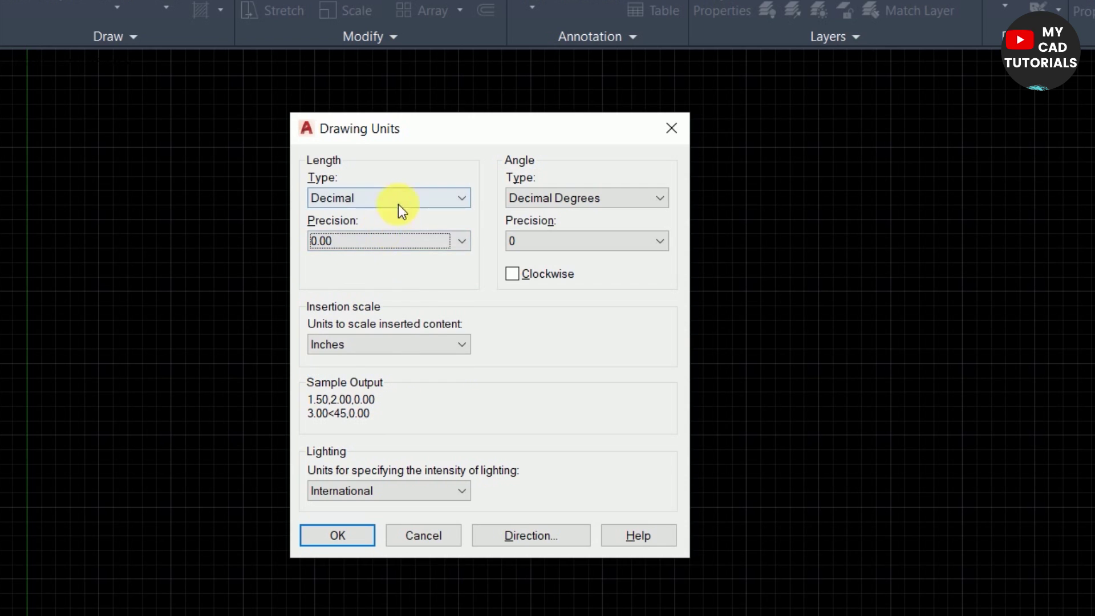
Keep Inches as the insertion scale and Decimal Degrees with precision 0 for angles, and accept the drawing units.
left_click(409, 340)
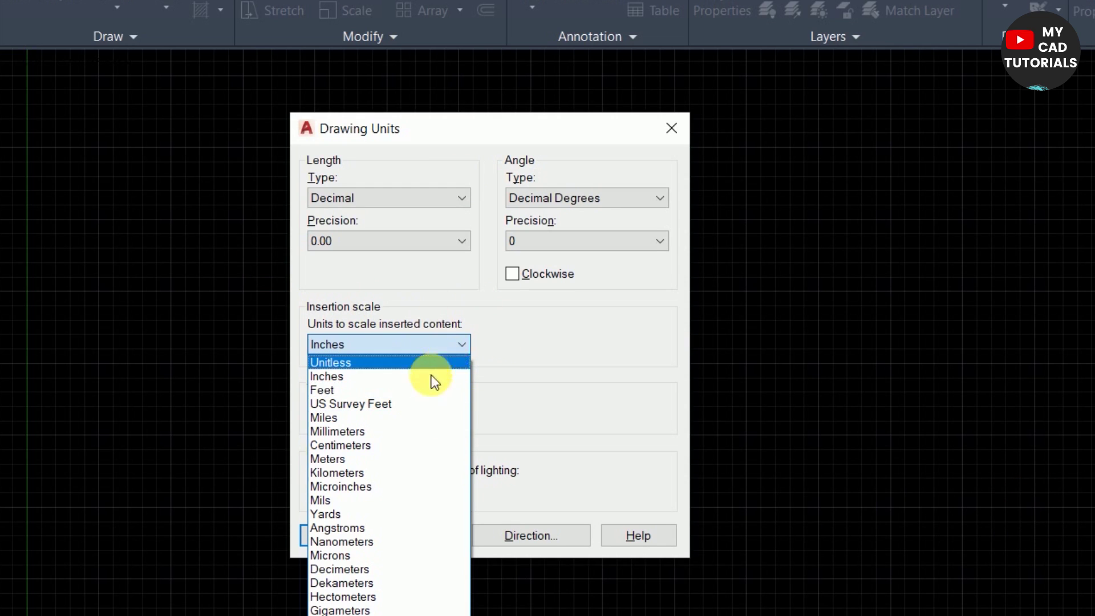
left_click(521, 362)
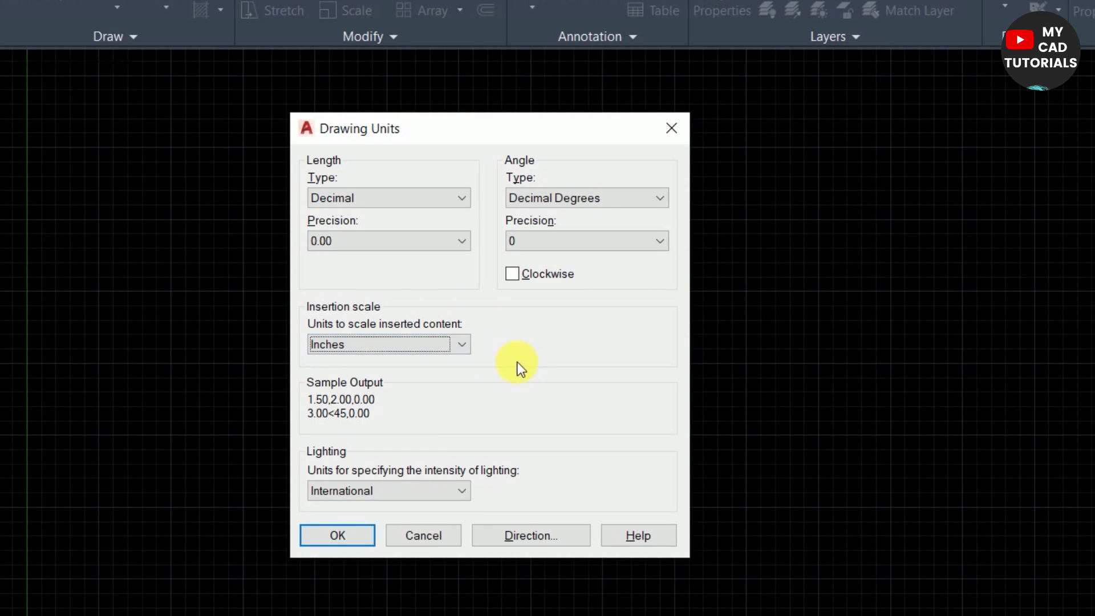
left_click(605, 202)
left_click(605, 202)
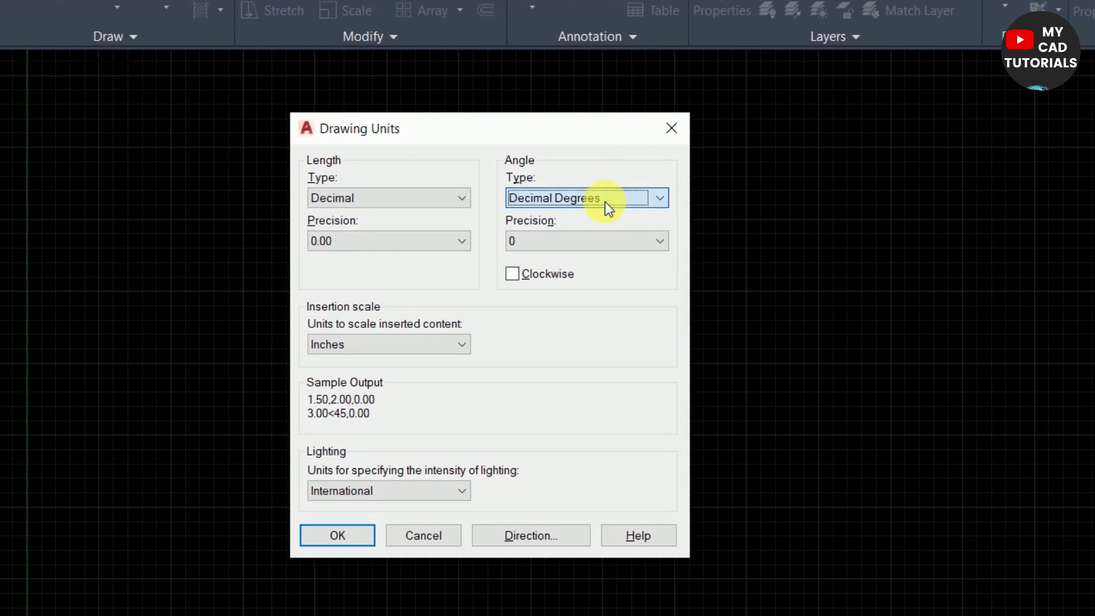
left_click(583, 240)
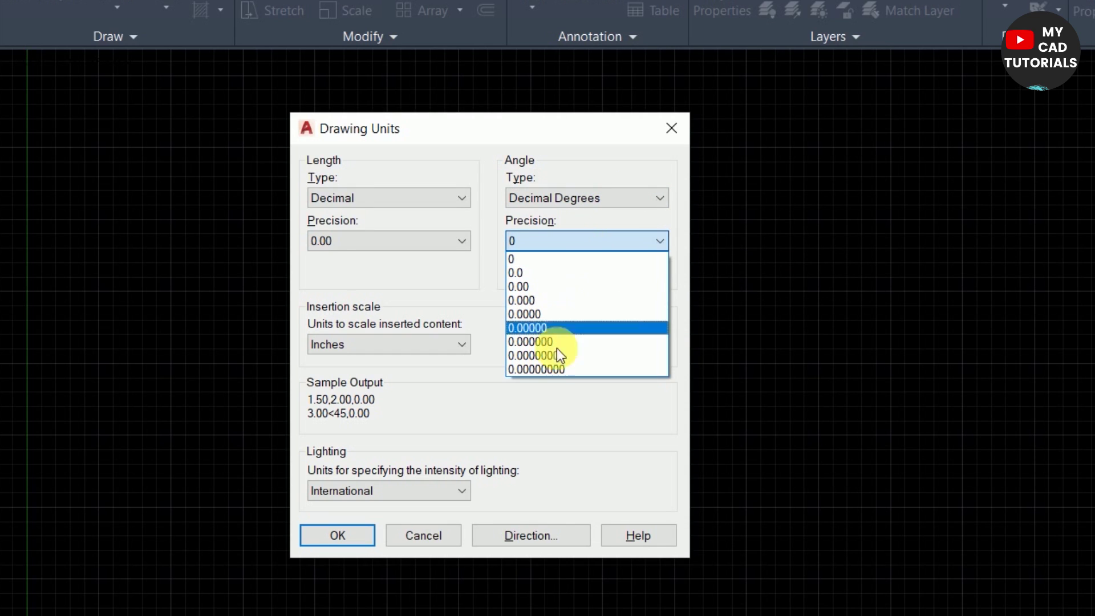
left_click(579, 258)
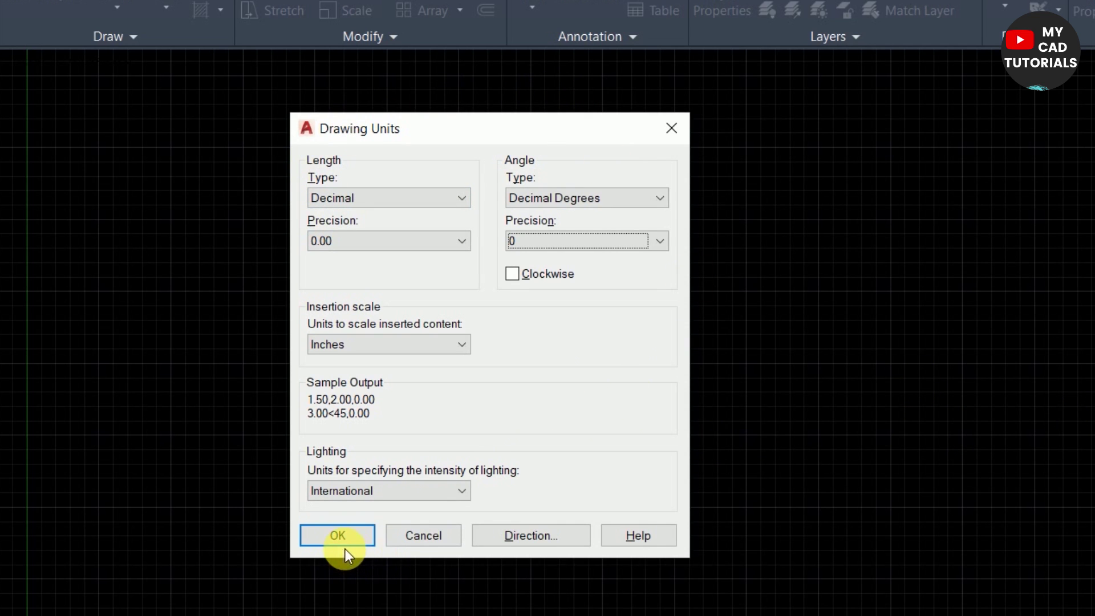
left_click(308, 533)
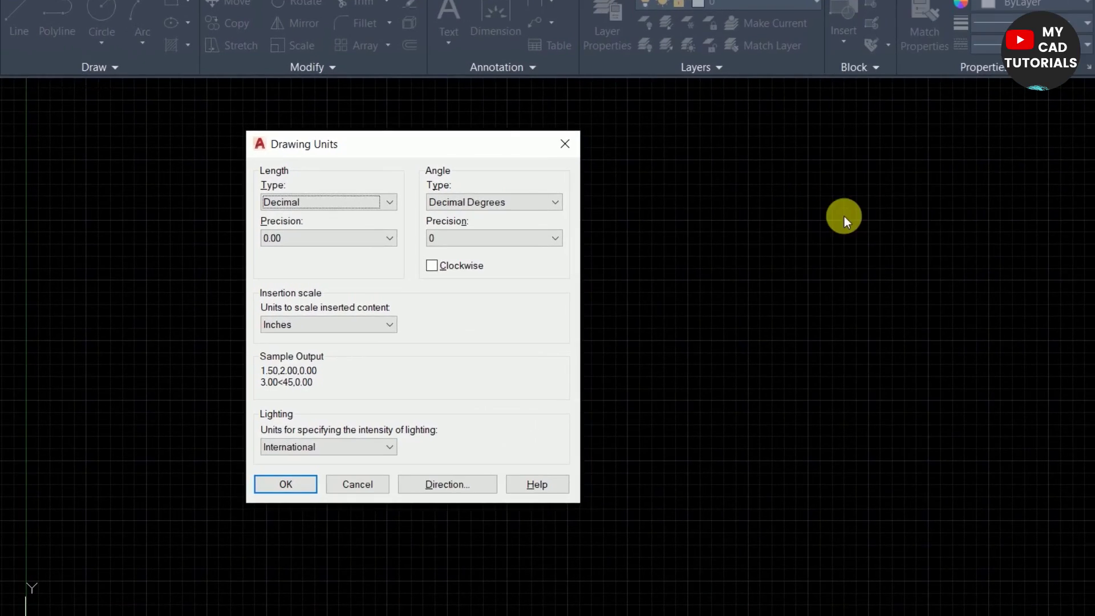
Set the length type to Engineering and review the available insertion scale units.
left_click(267, 196)
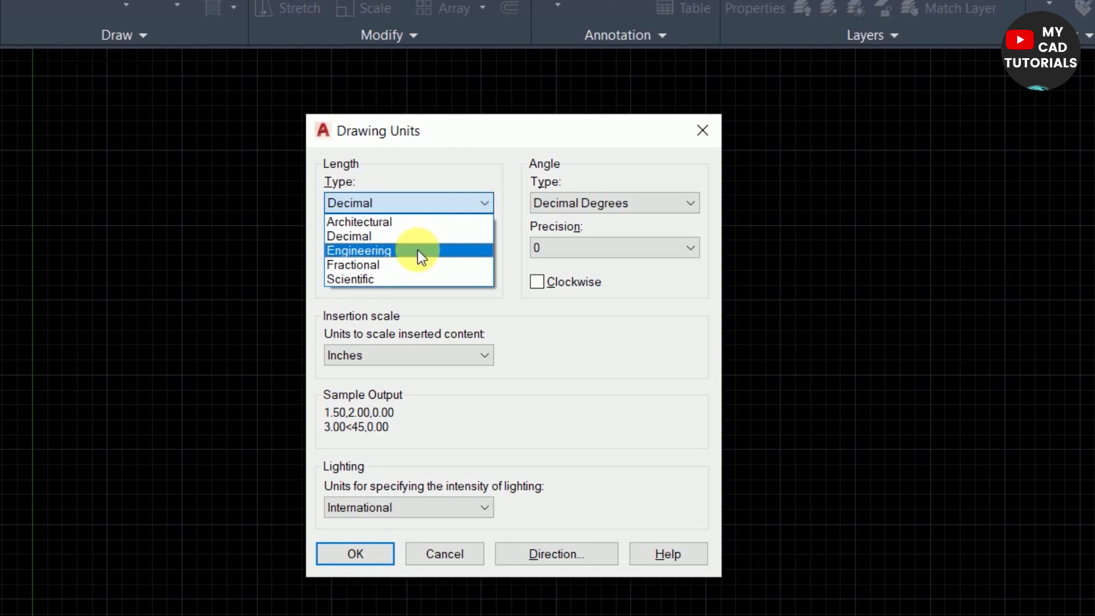
left_click(417, 250)
left_click(437, 363)
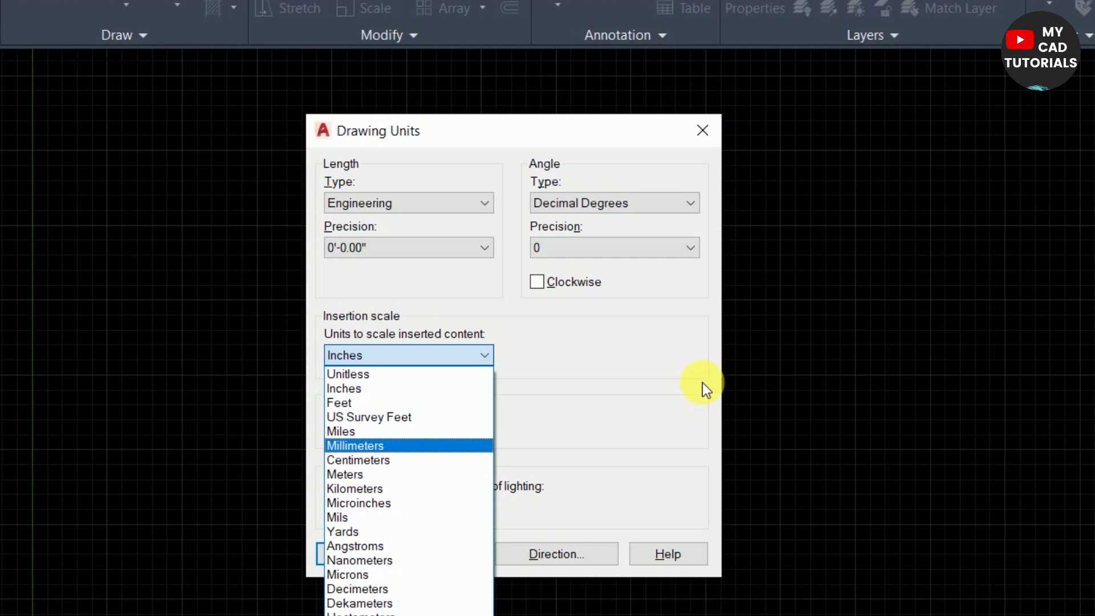
Set the length type to Architectural with a precision of 0'-0".
left_click(408, 203)
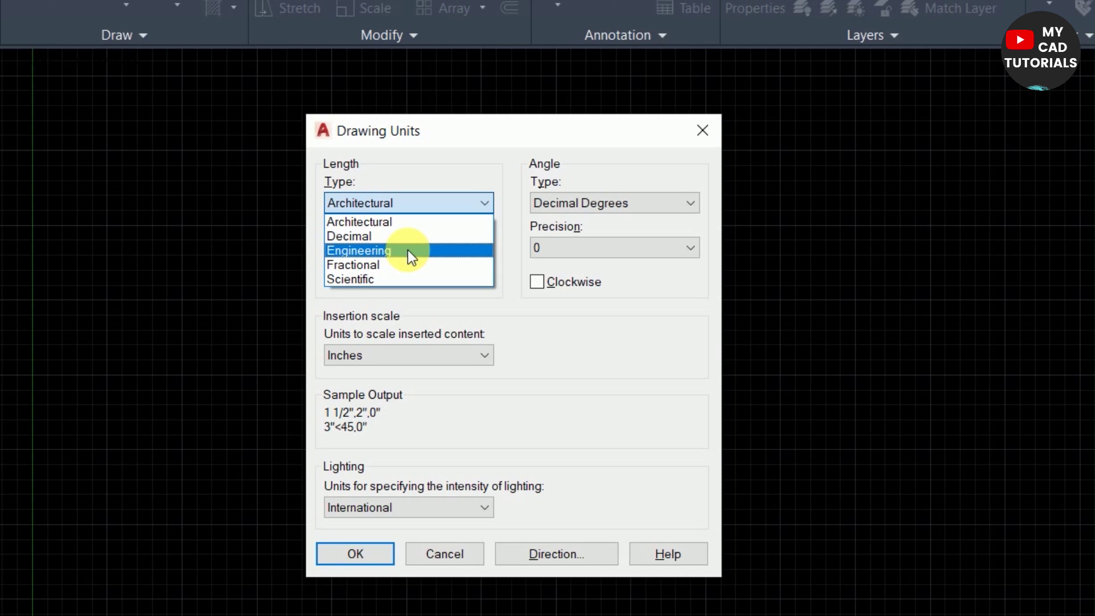
left_click(405, 222)
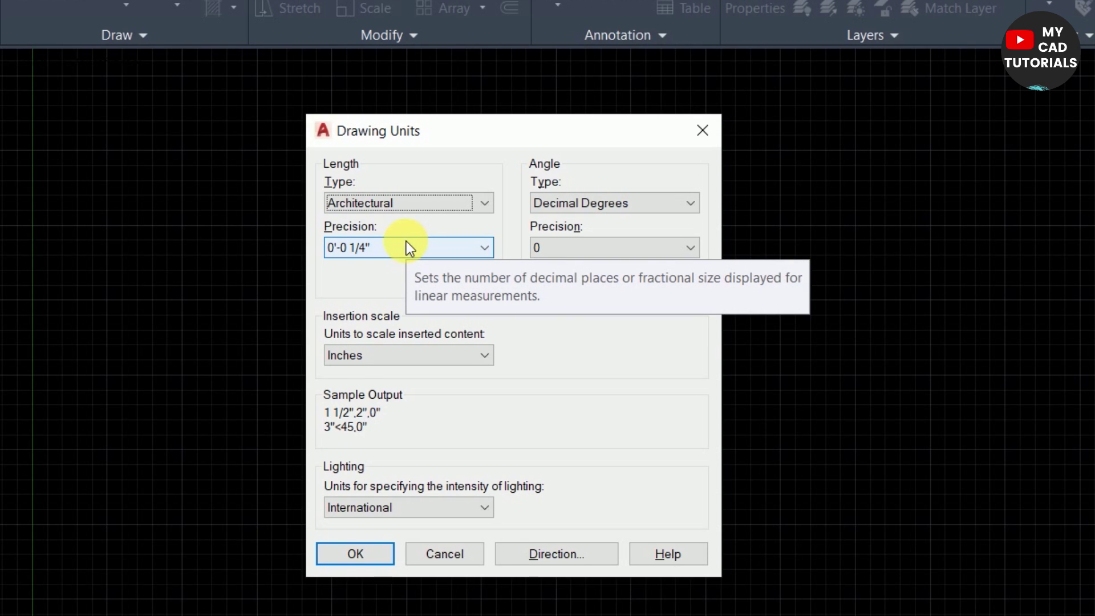
left_click(406, 244)
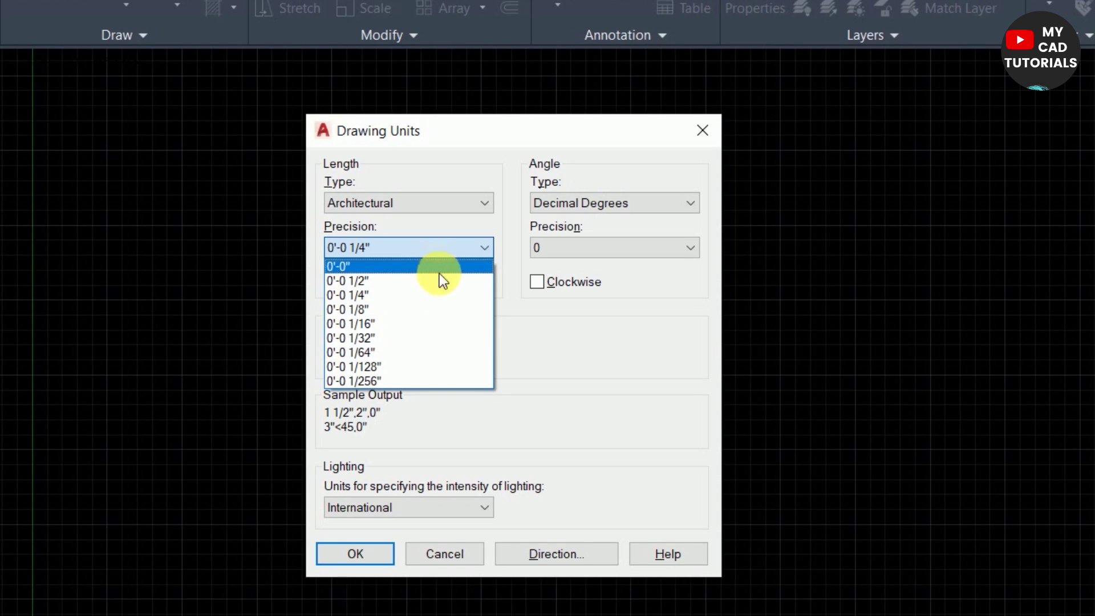
left_click(426, 264)
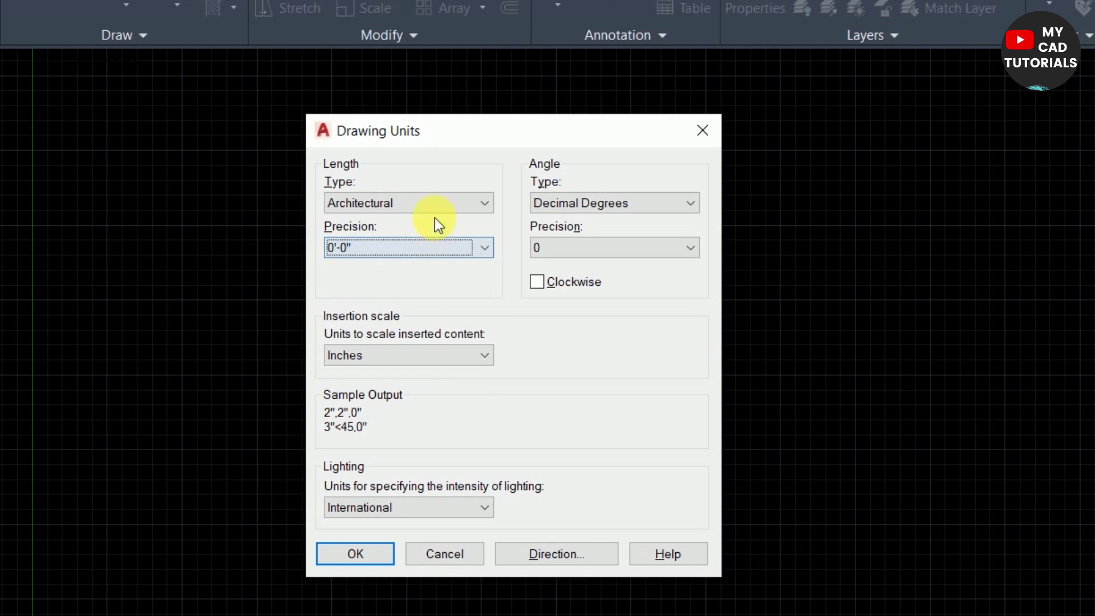
Set the length type to Engineering with a precision of 0'-0.00".
left_click(437, 210)
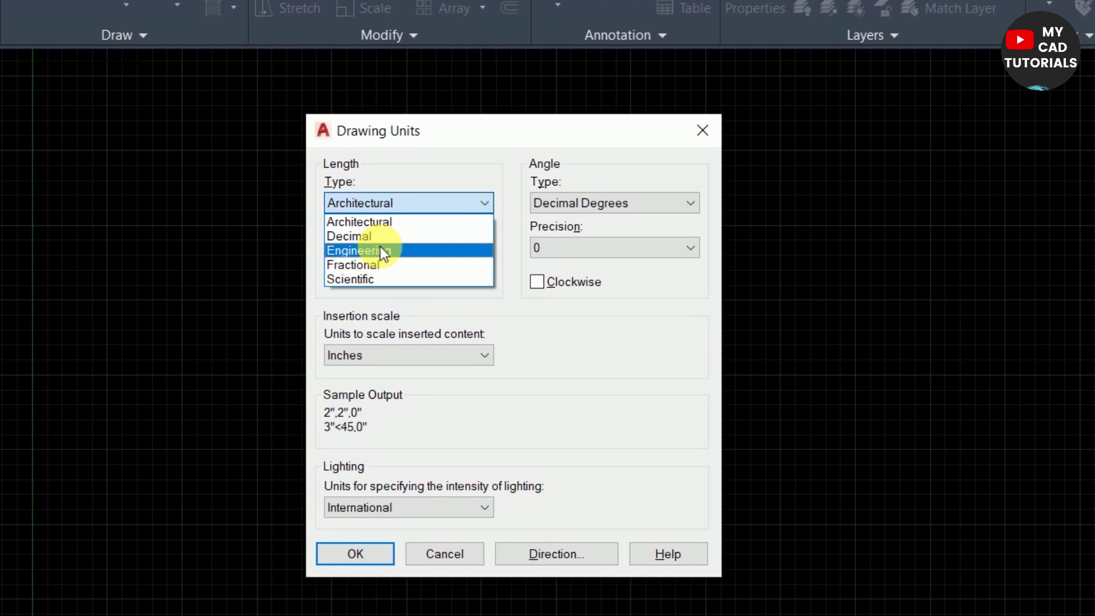
left_click(380, 251)
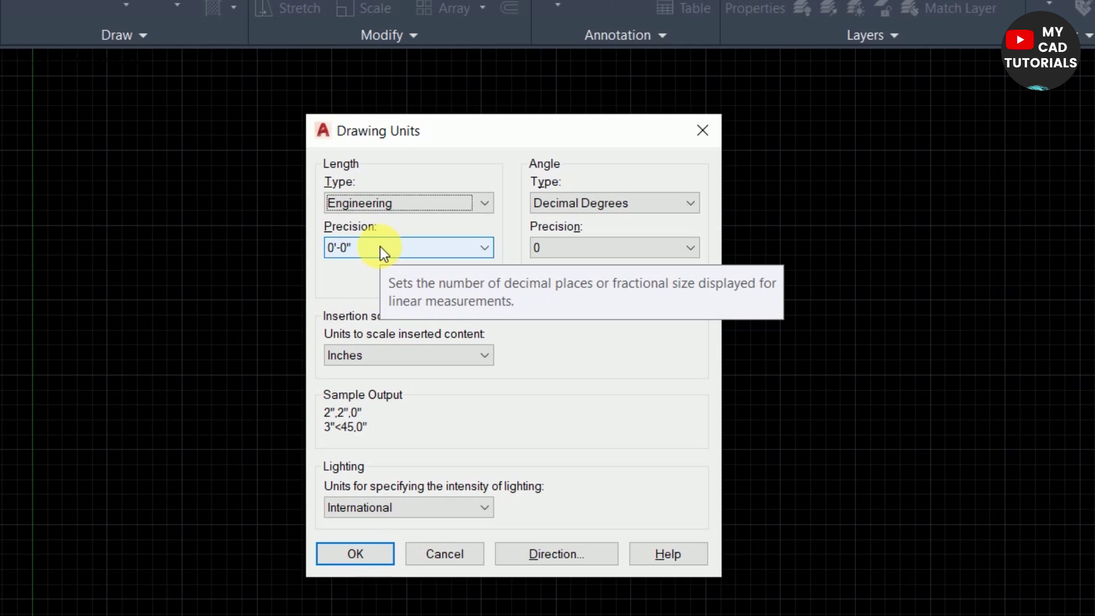
left_click(381, 249)
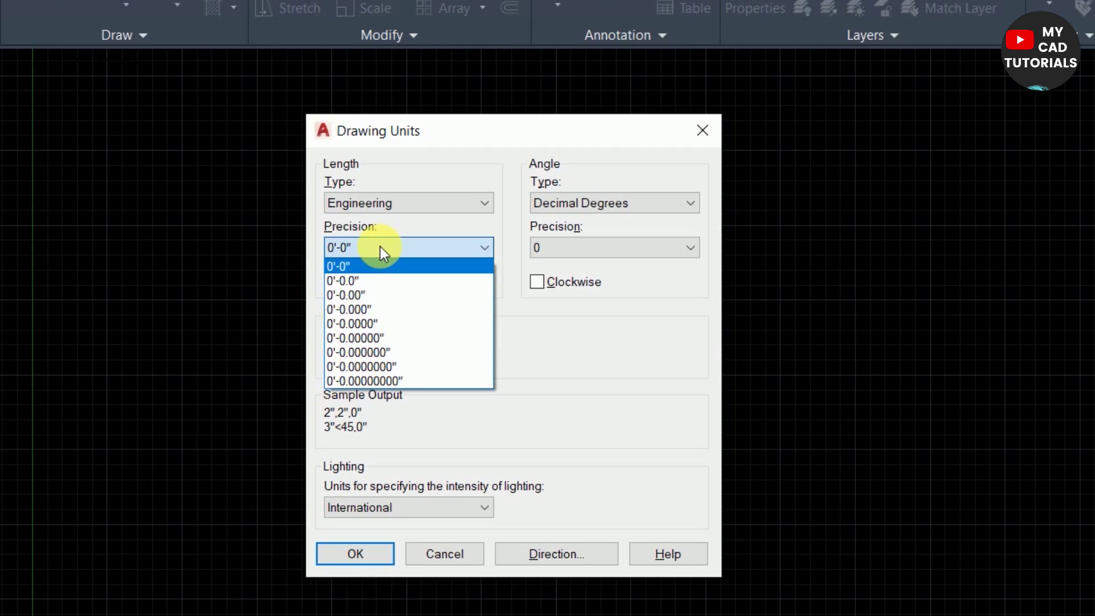
left_click(408, 300)
Switch the length type to Architectural and back to Engineering to compare their sample output.
left_click(420, 203)
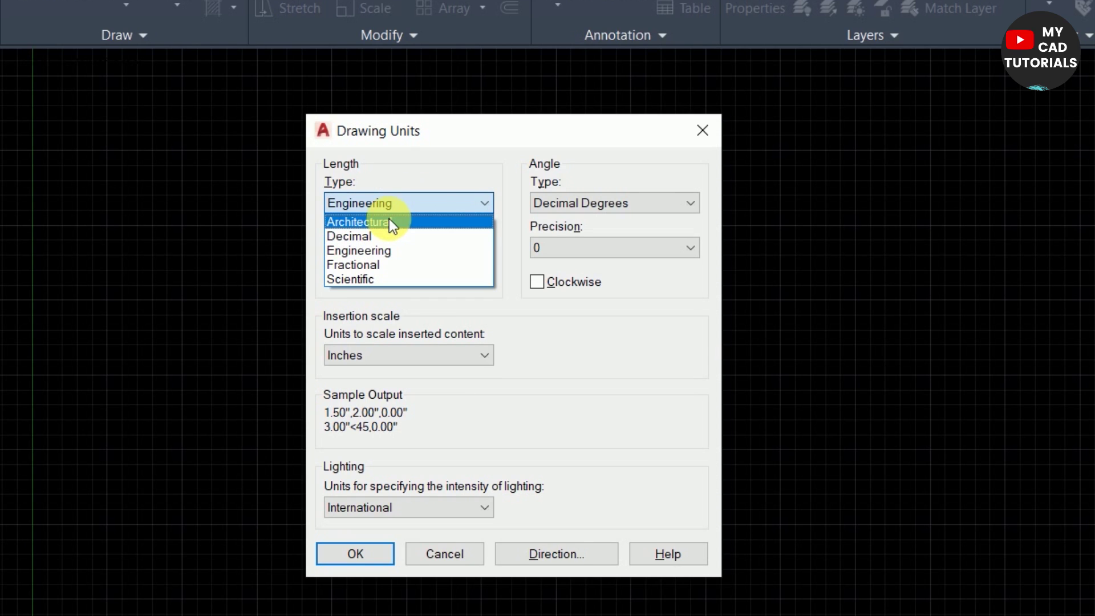
left_click(389, 222)
left_click(406, 207)
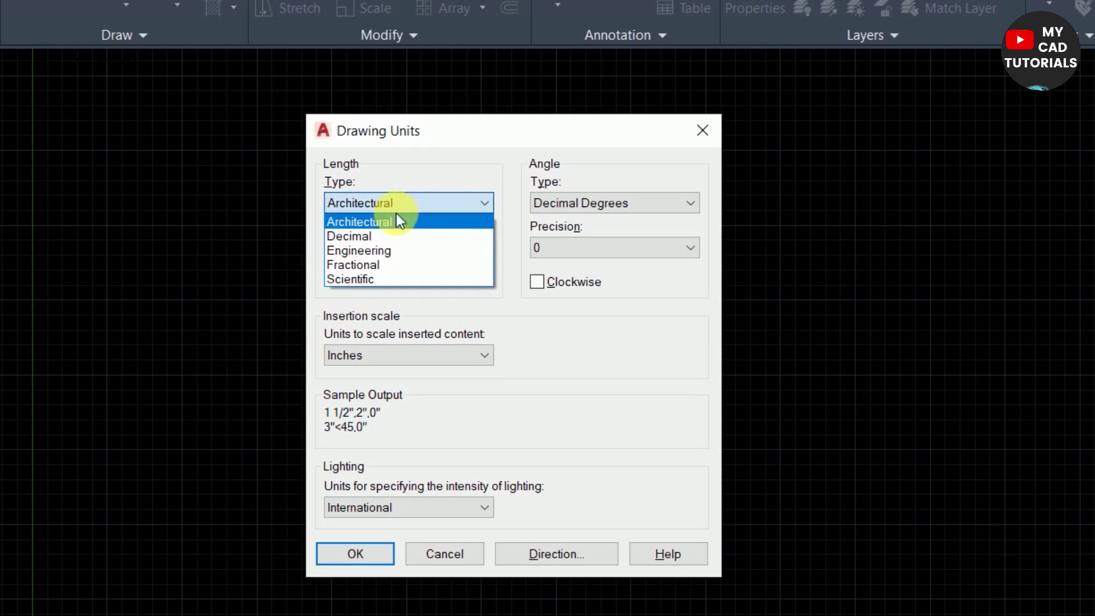
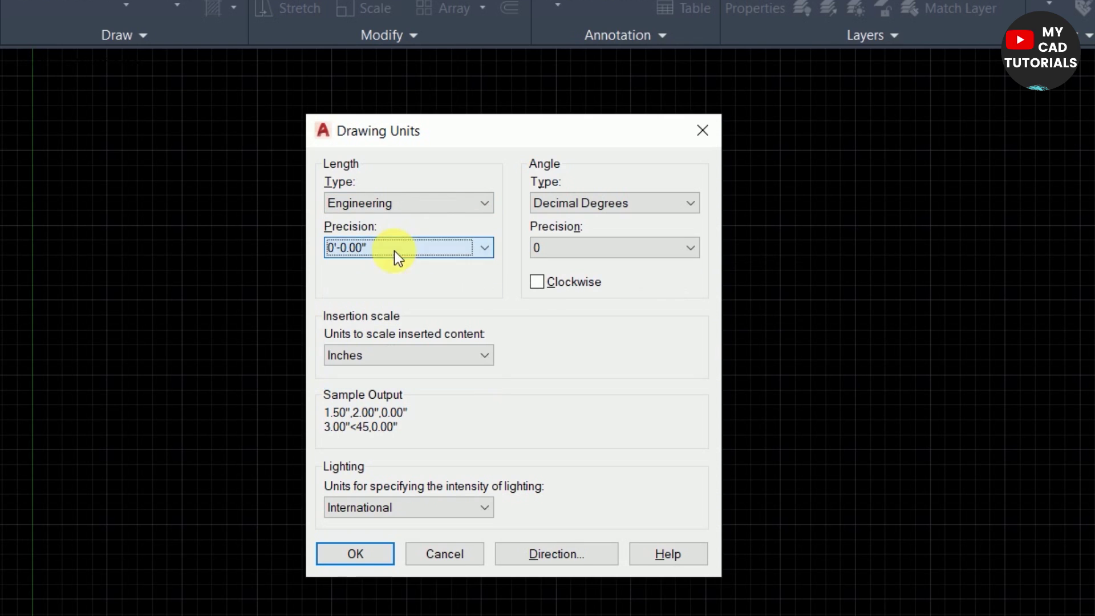
Set the length type to Decimal and review its precision options.
left_click(435, 205)
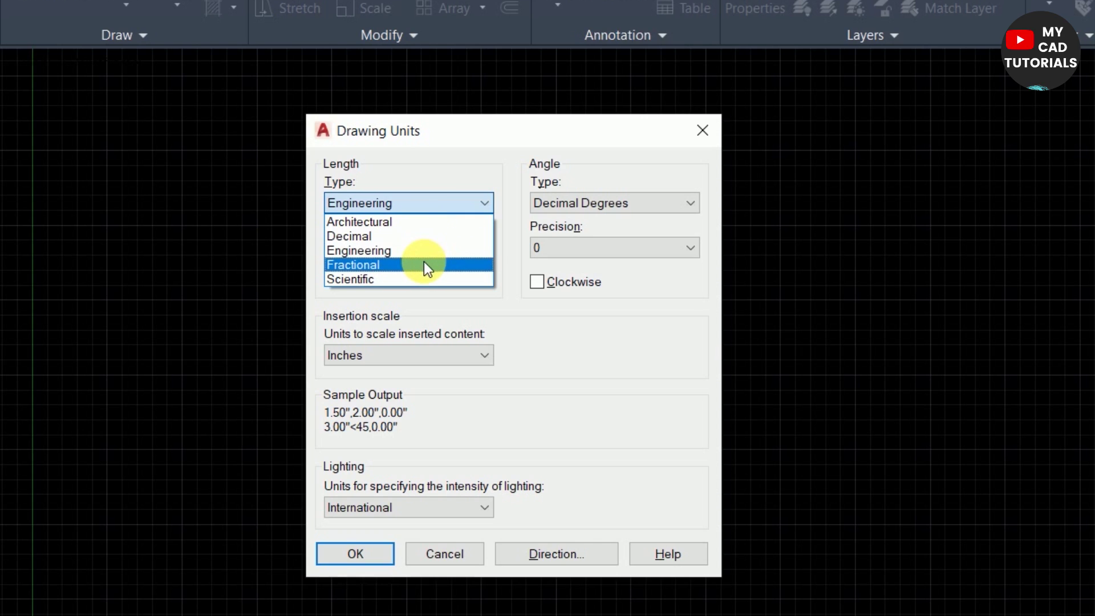
left_click(394, 236)
left_click(398, 247)
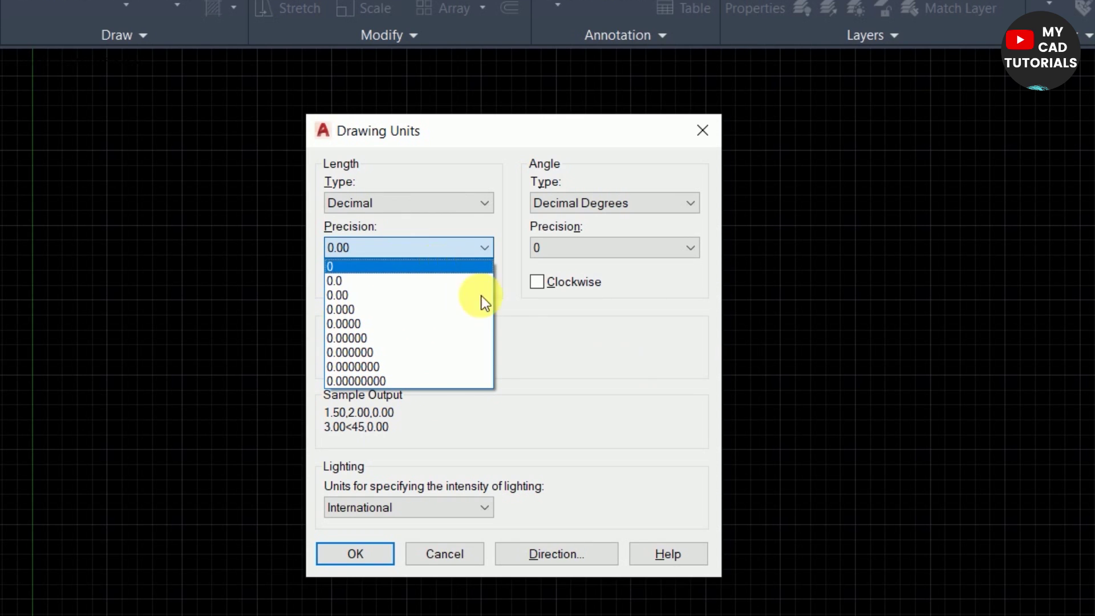
left_click(584, 346)
Set the length type to Fractional and review its precision options and the available insertion scale units.
left_click(462, 201)
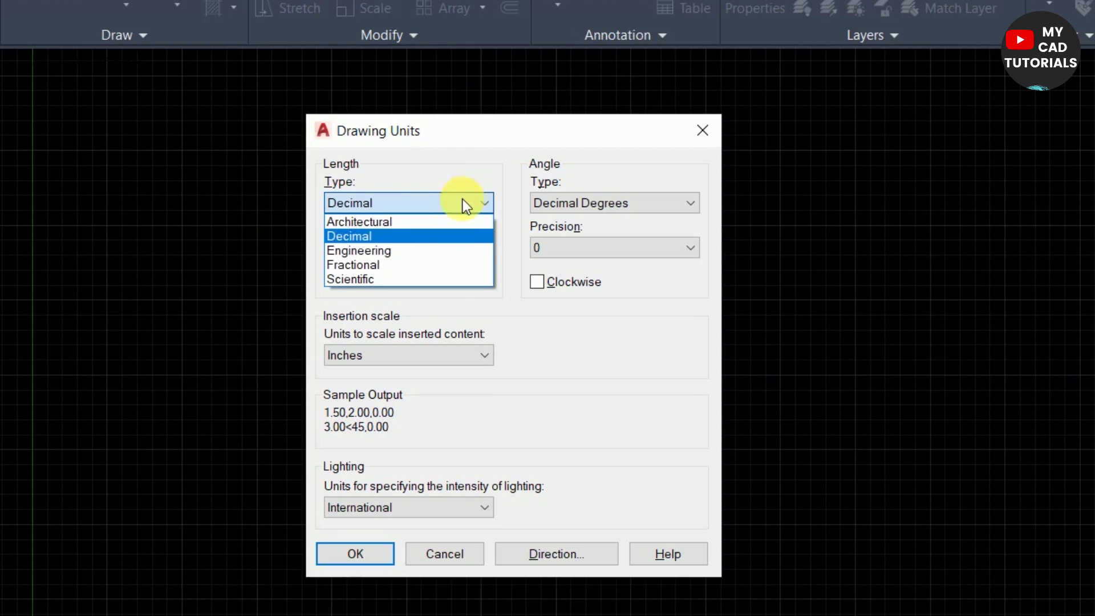
left_click(442, 264)
left_click(456, 247)
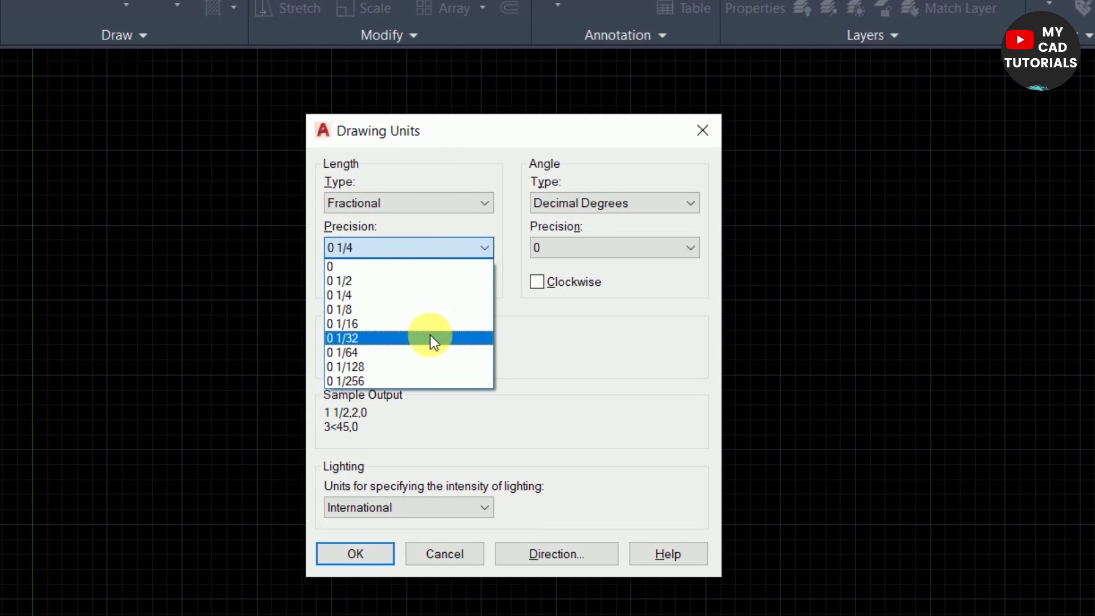
left_click(565, 329)
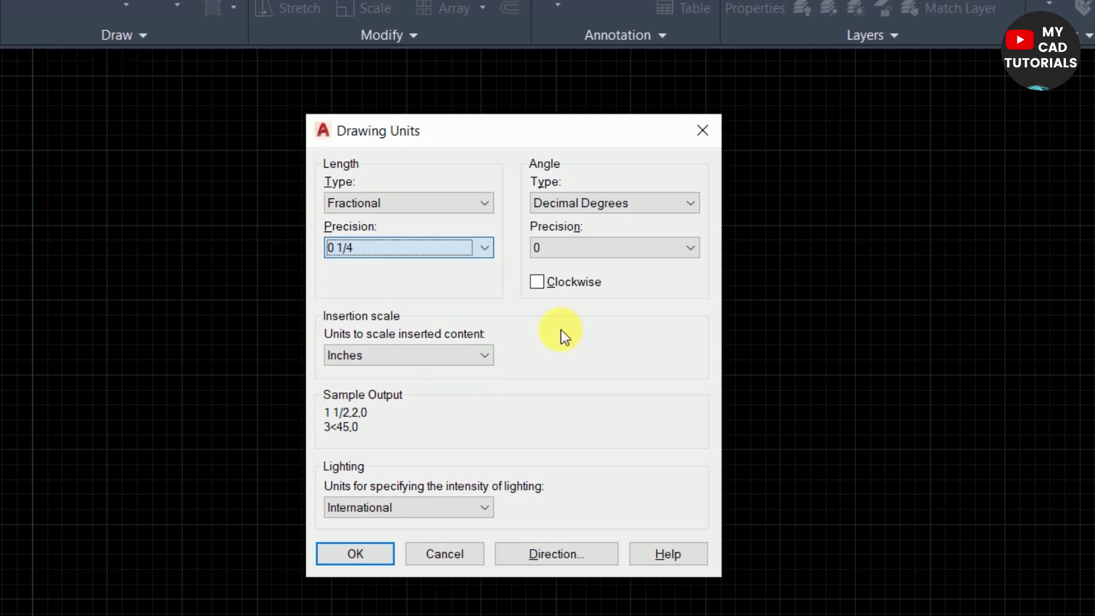
left_click(420, 353)
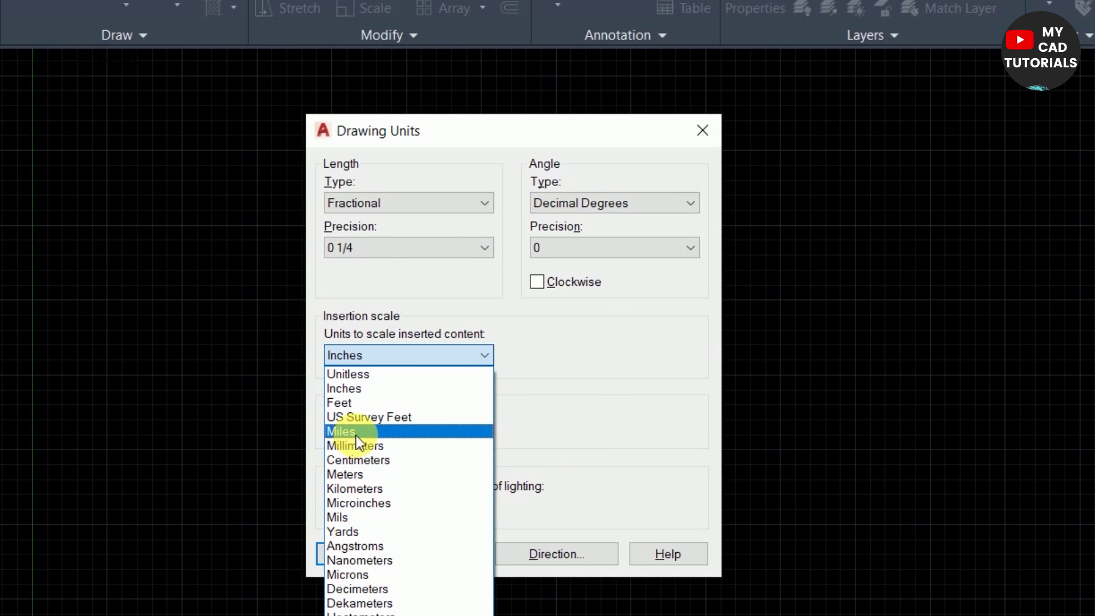
left_click(540, 357)
Set the length type to Scientific with a precision of 0.00E+01, and review the insertion scale units.
left_click(450, 200)
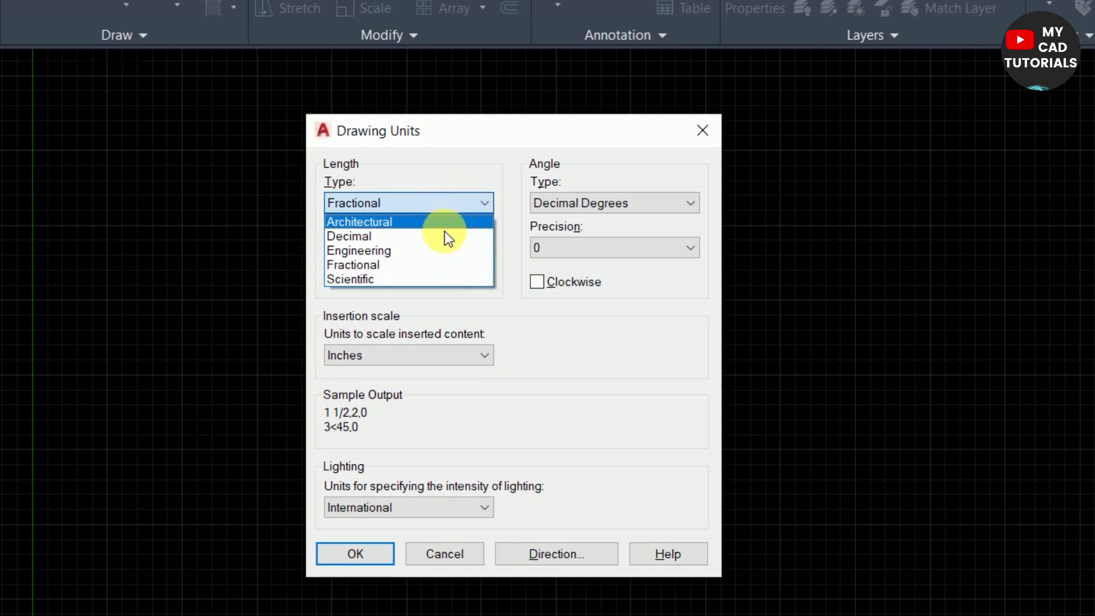
left_click(437, 279)
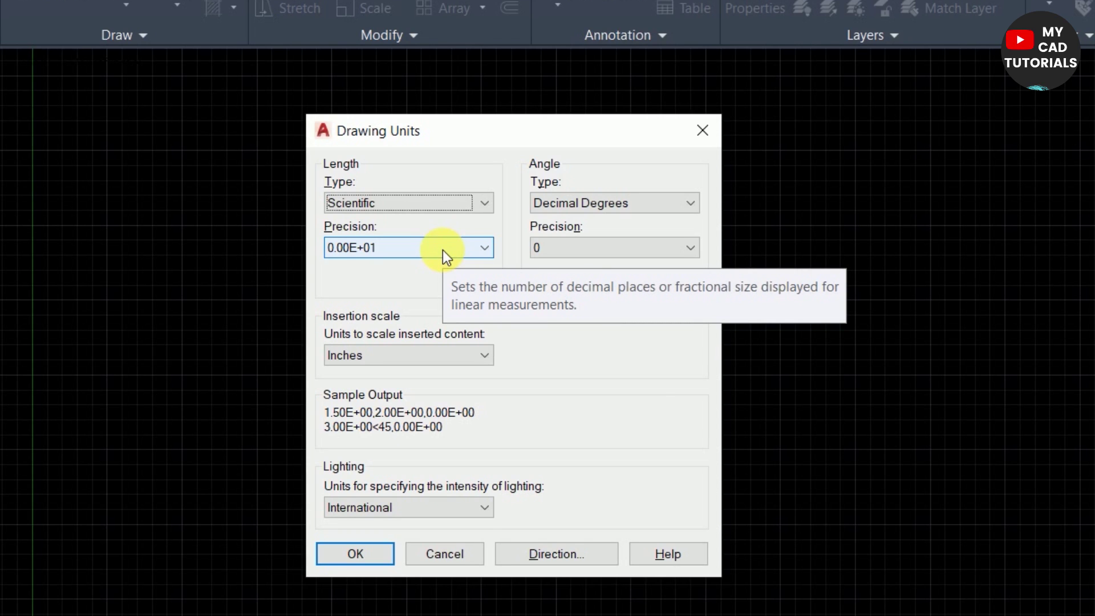
left_click(442, 249)
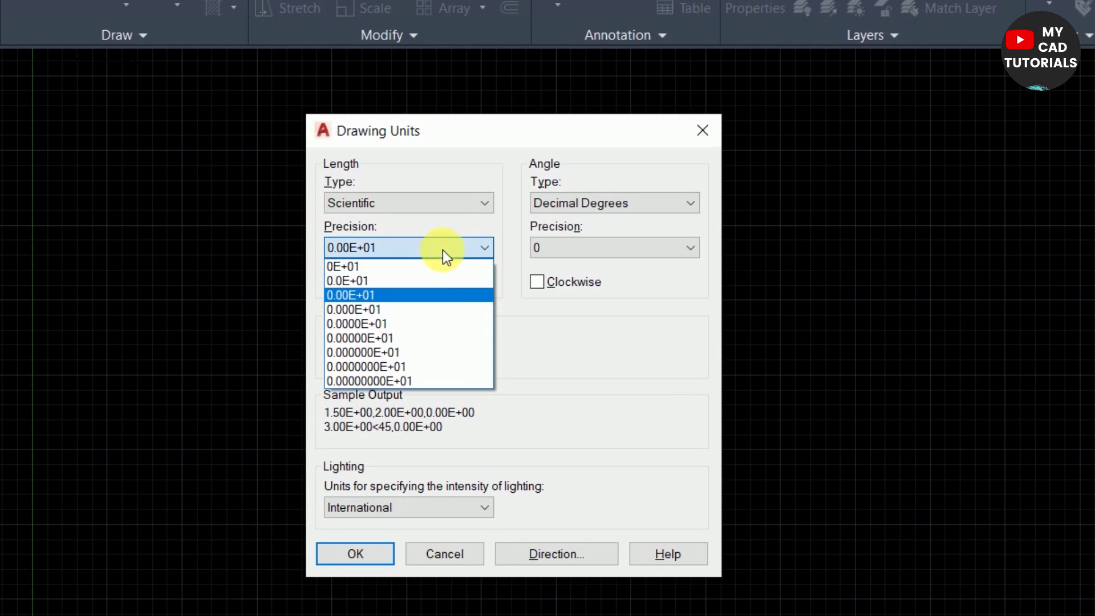
left_click(437, 295)
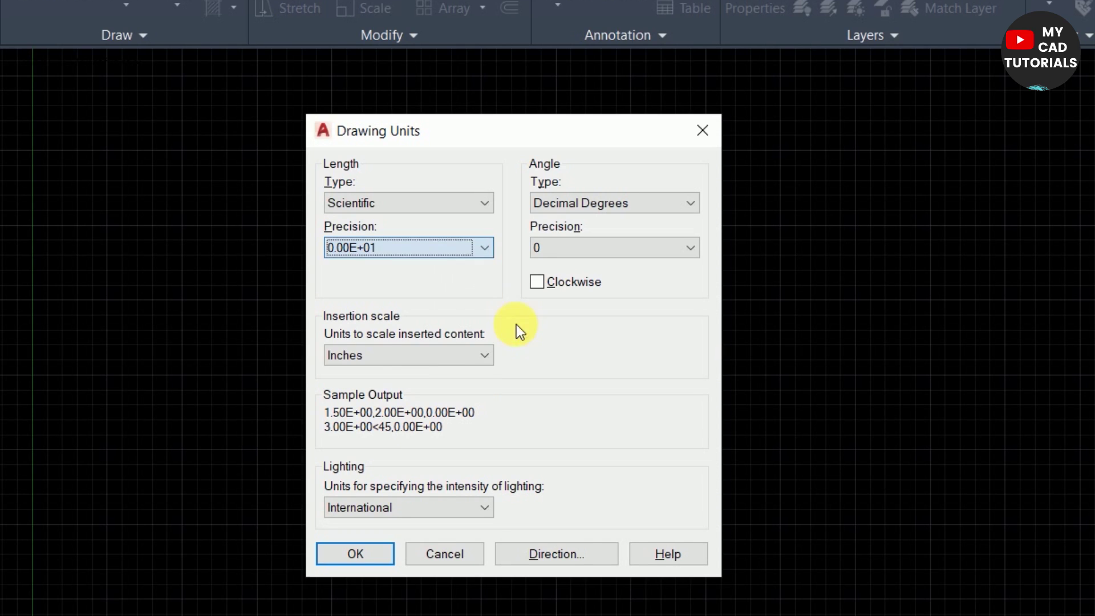
left_click(408, 357)
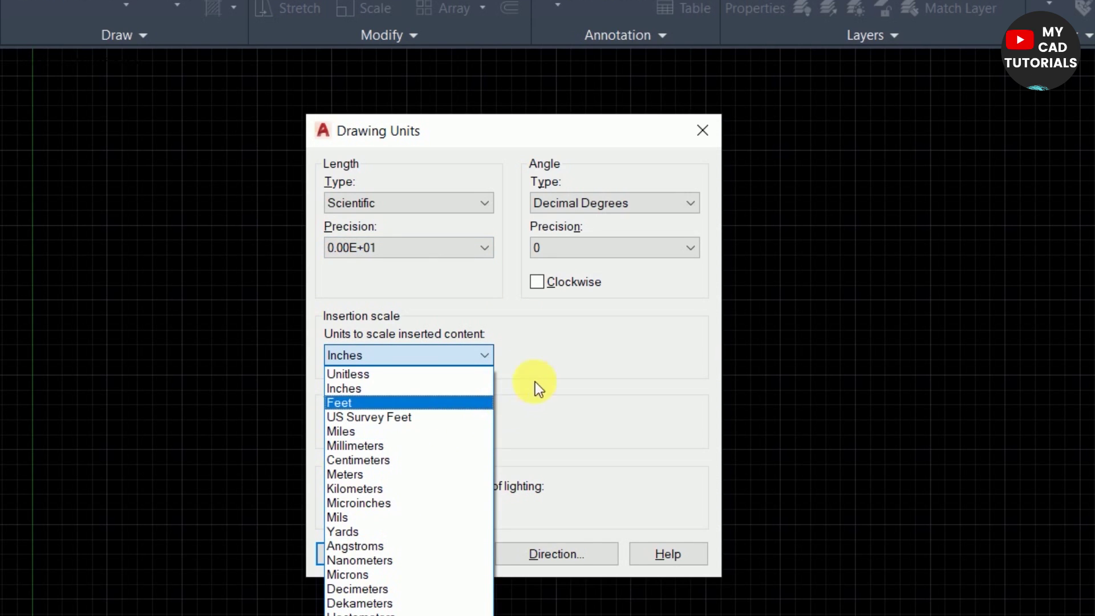
left_click(614, 356)
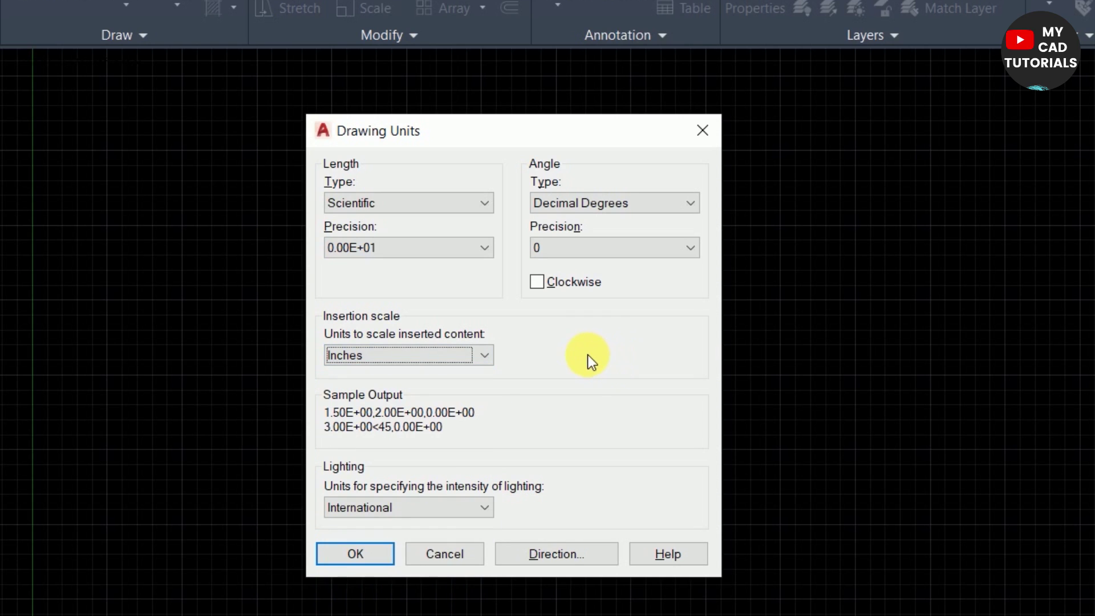
Set the length type to Decimal with Decimal Degrees as the angle type, and review the angle precision options.
left_click(443, 202)
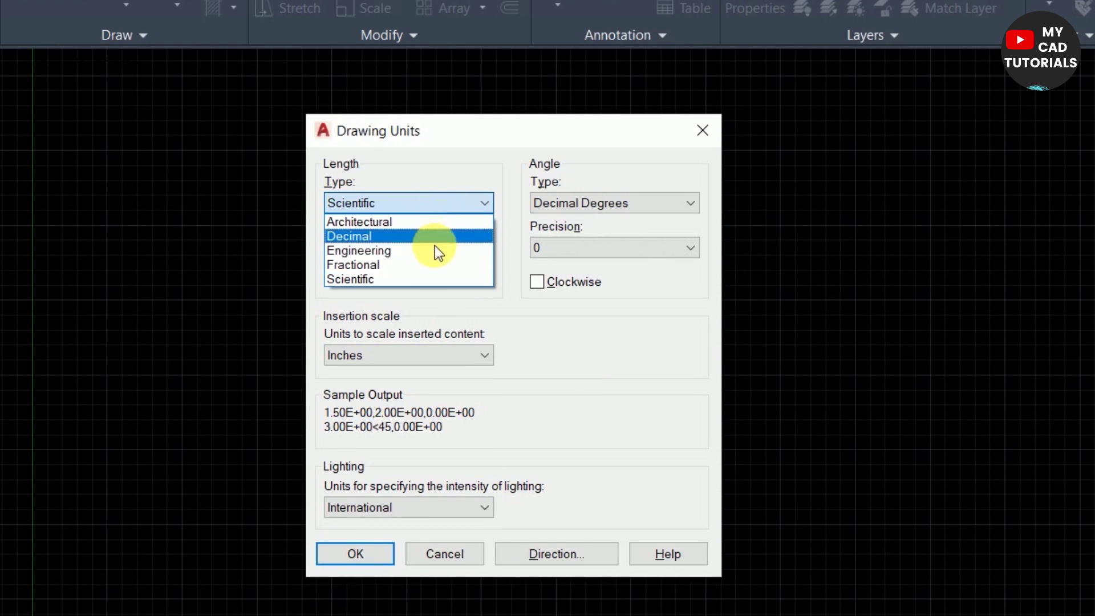
left_click(563, 319)
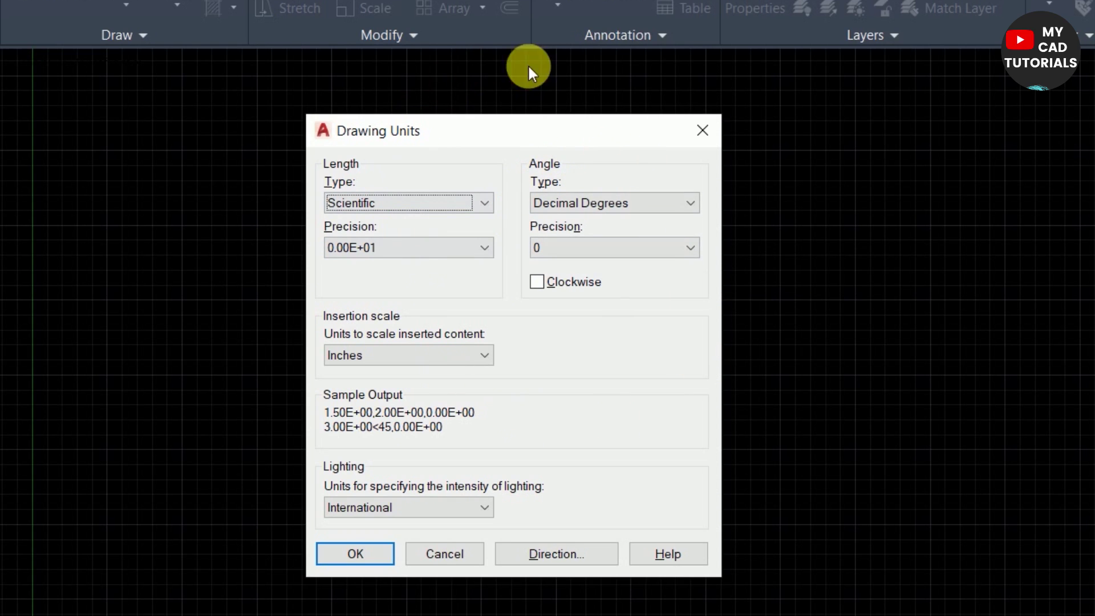
left_click(666, 203)
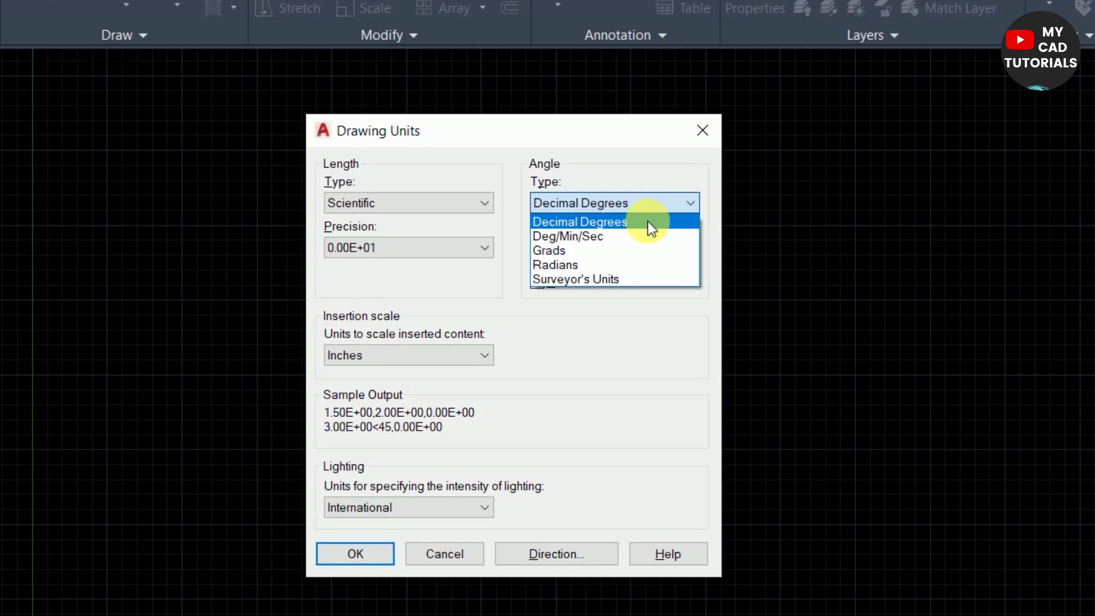
left_click(647, 222)
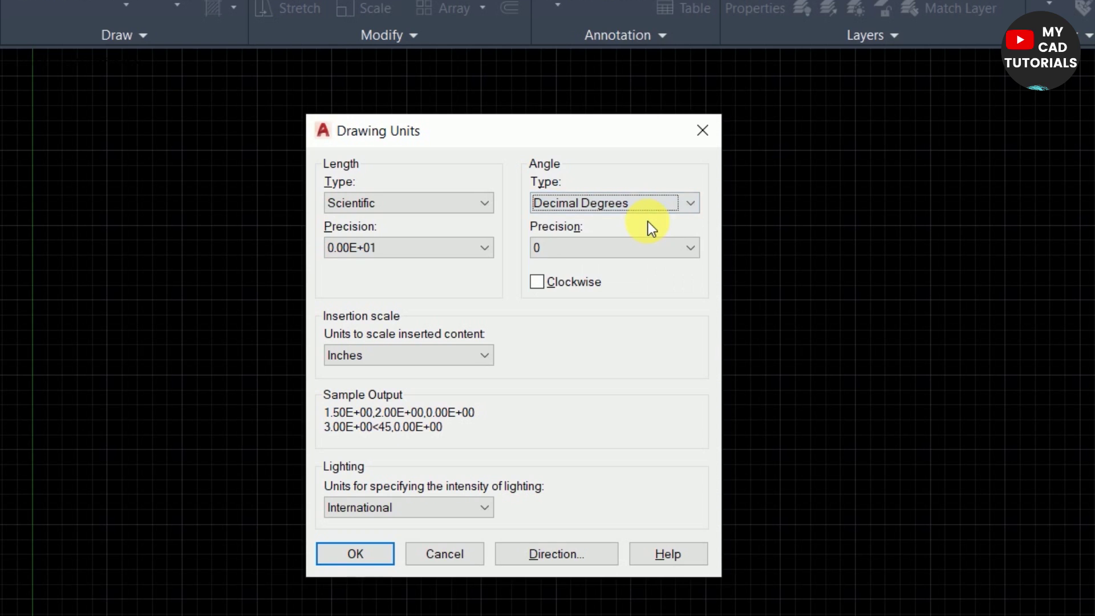
left_click(465, 208)
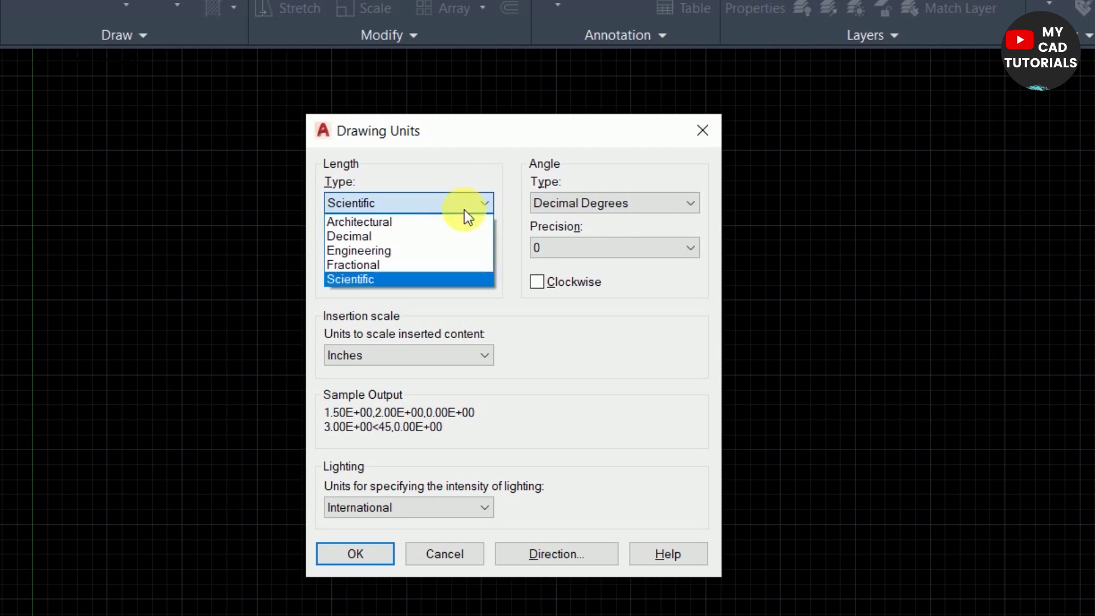
left_click(413, 234)
left_click(611, 246)
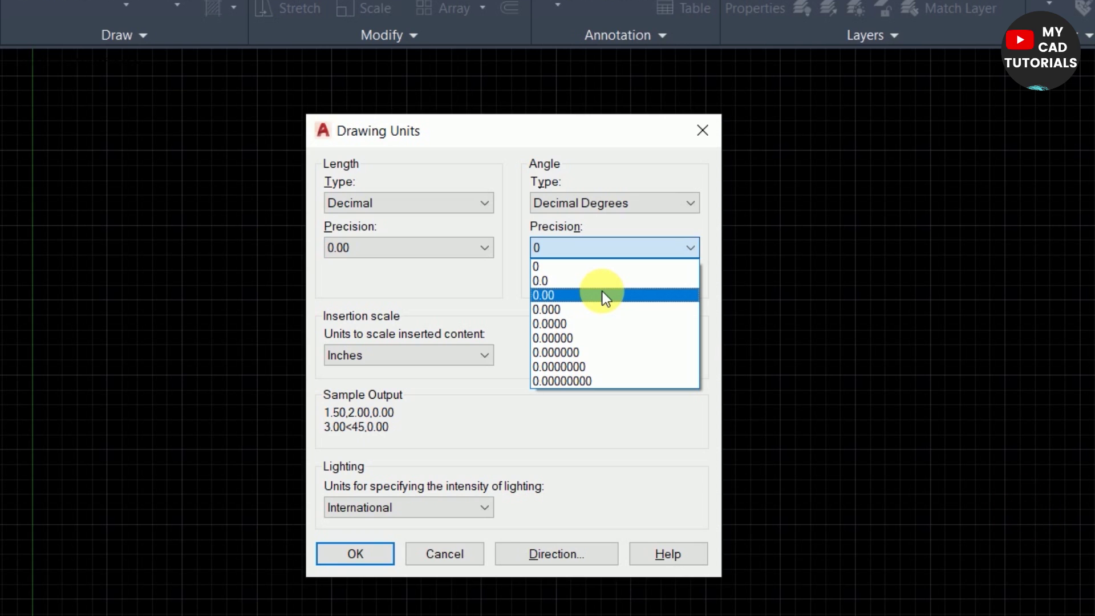
left_click(610, 207)
Set the angle type to Deg/Min/Sec with a precision of 0d00'00".
left_click(609, 208)
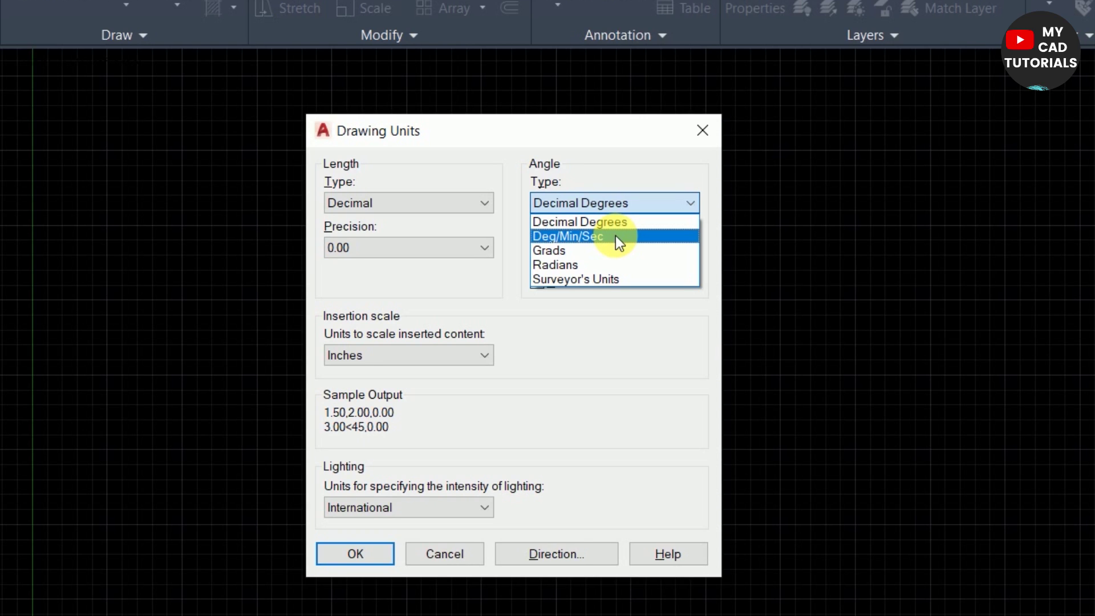
left_click(616, 235)
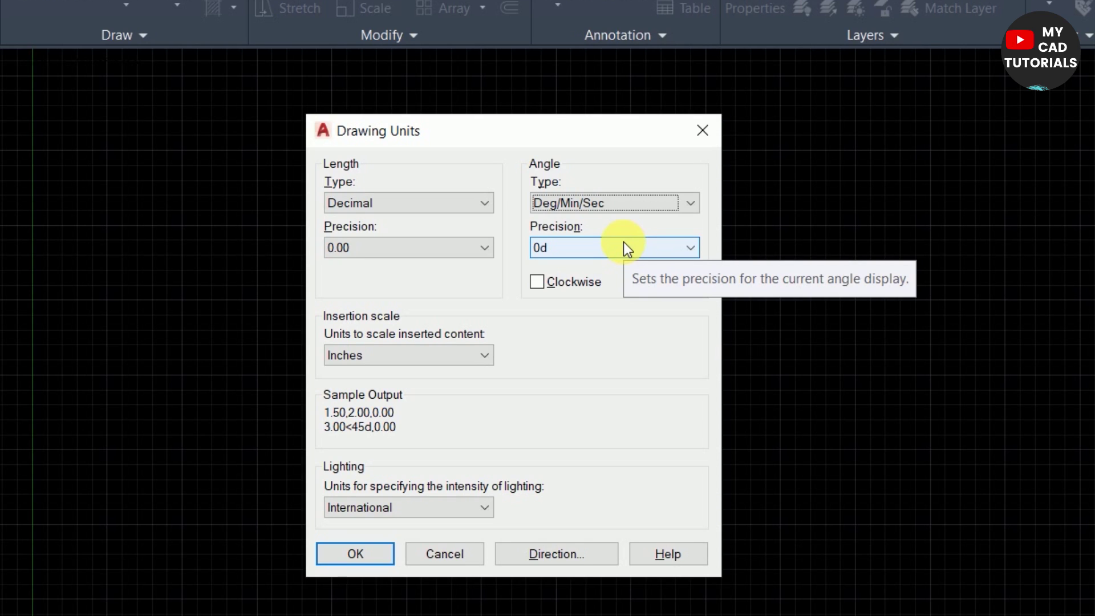
left_click(583, 249)
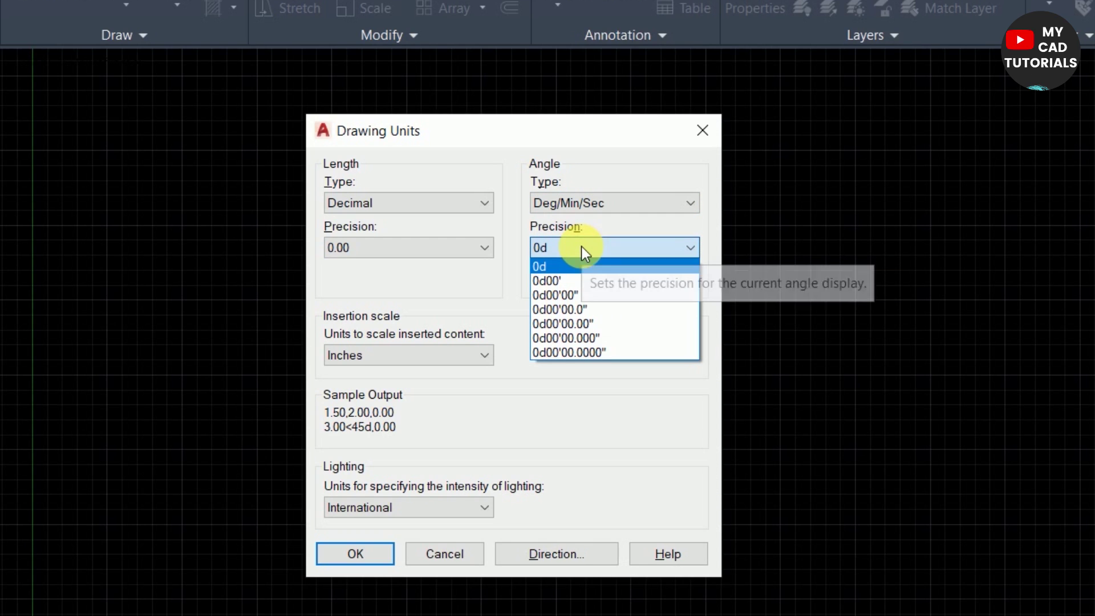
left_click(582, 294)
Set the angle type to Surveyor's Units, trying precision N 0d00'00" E before choosing N 0d E.
left_click(610, 201)
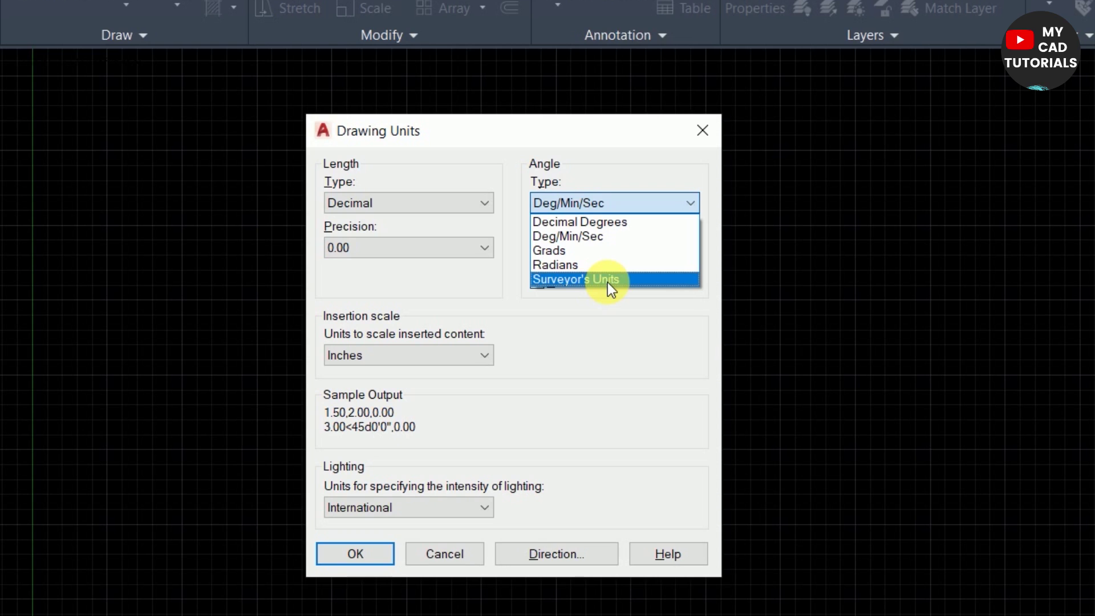
left_click(608, 282)
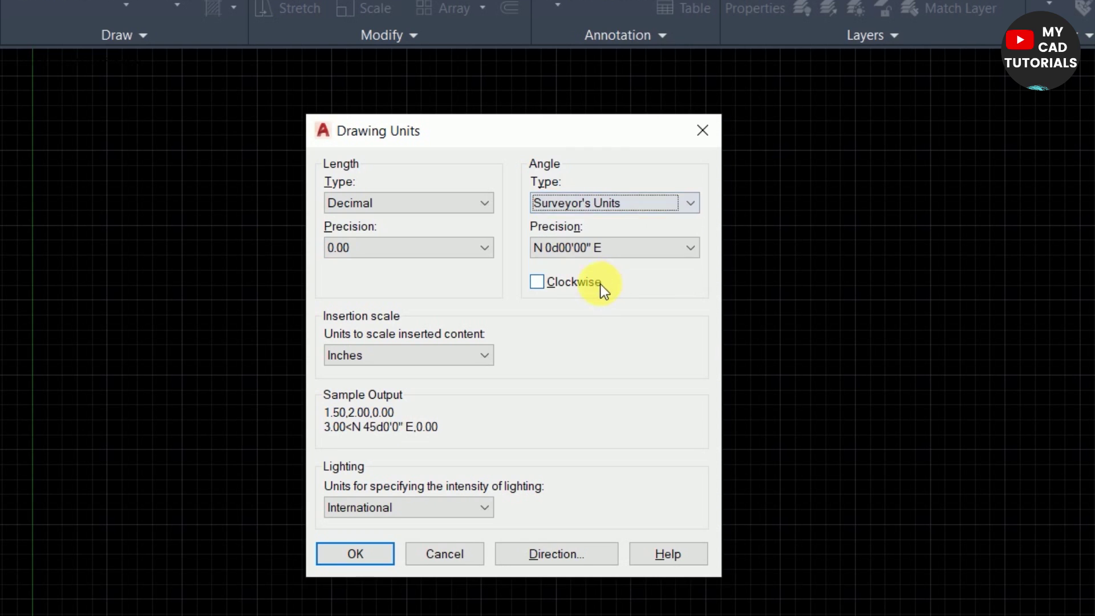
left_click(625, 251)
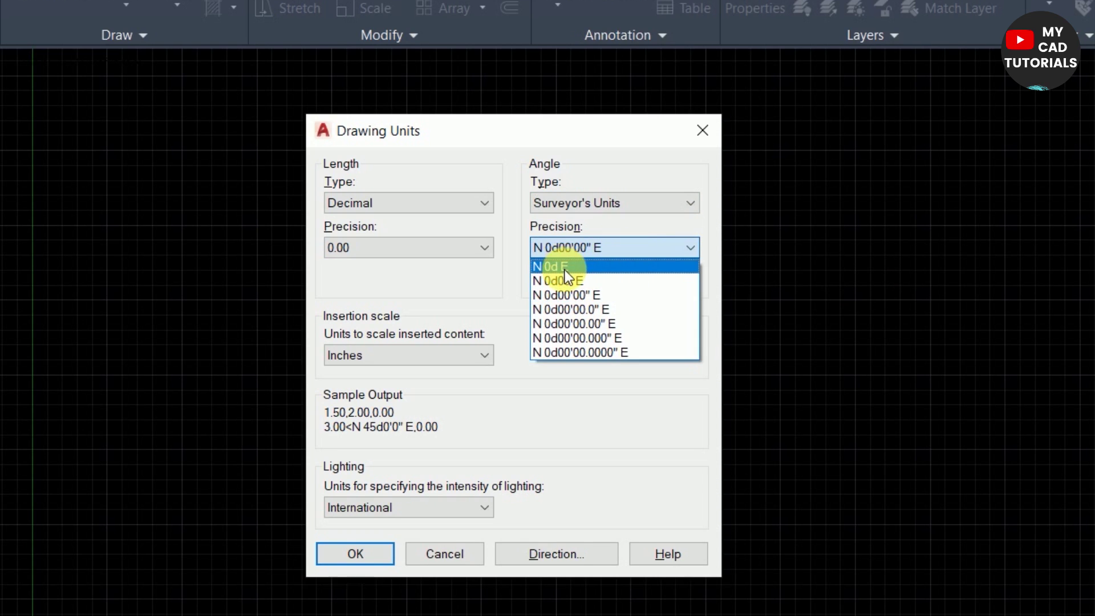
left_click(603, 298)
left_click(632, 247)
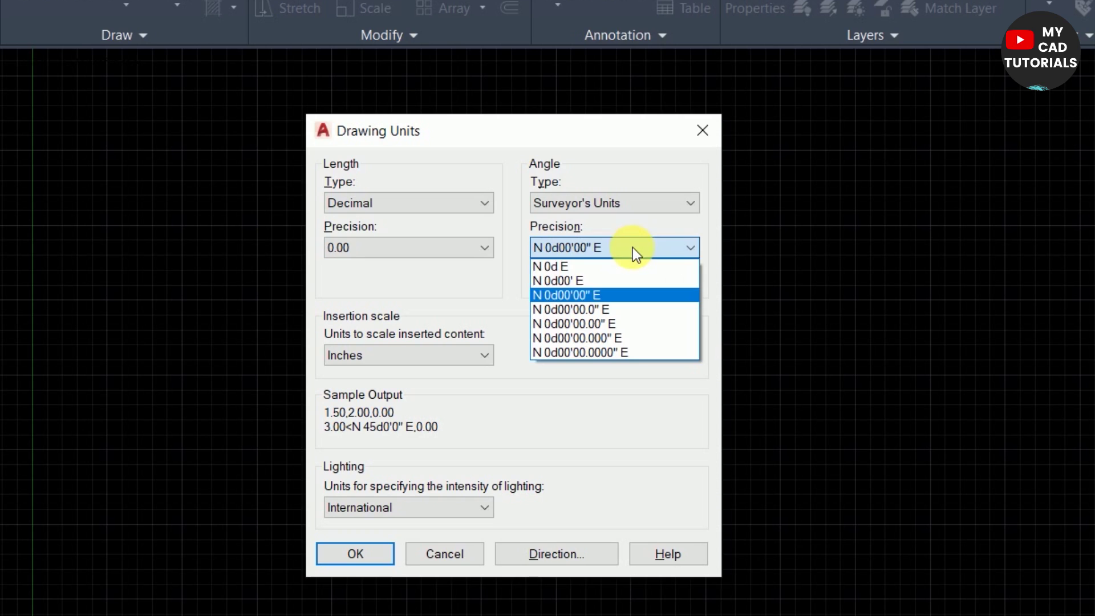
left_click(597, 270)
left_click(612, 201)
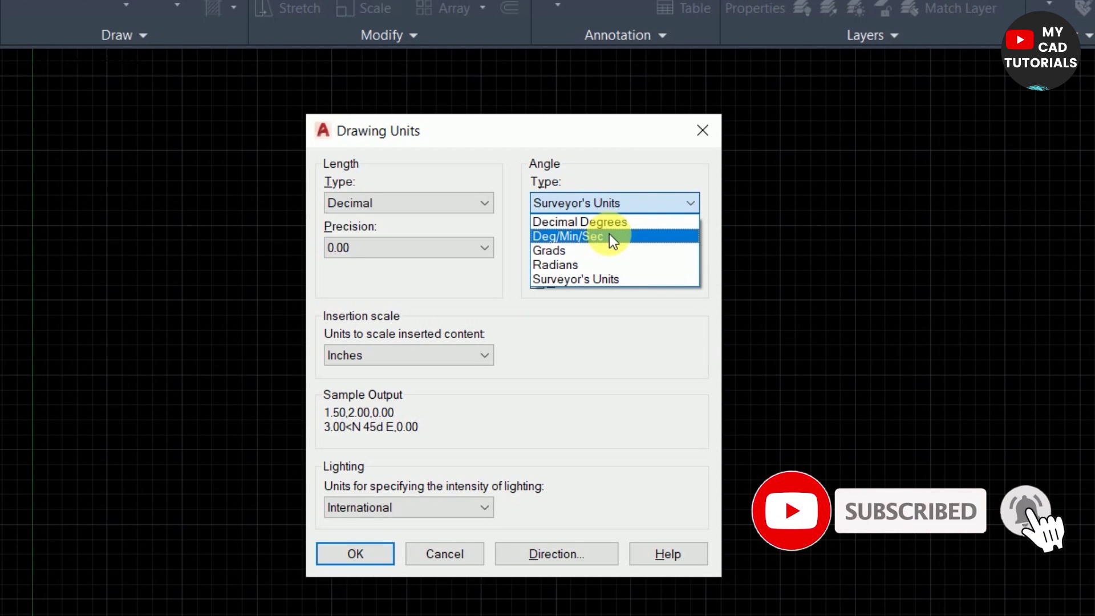
left_click(621, 304)
Set the angle type to Grads with a precision of 0.00g.
left_click(613, 203)
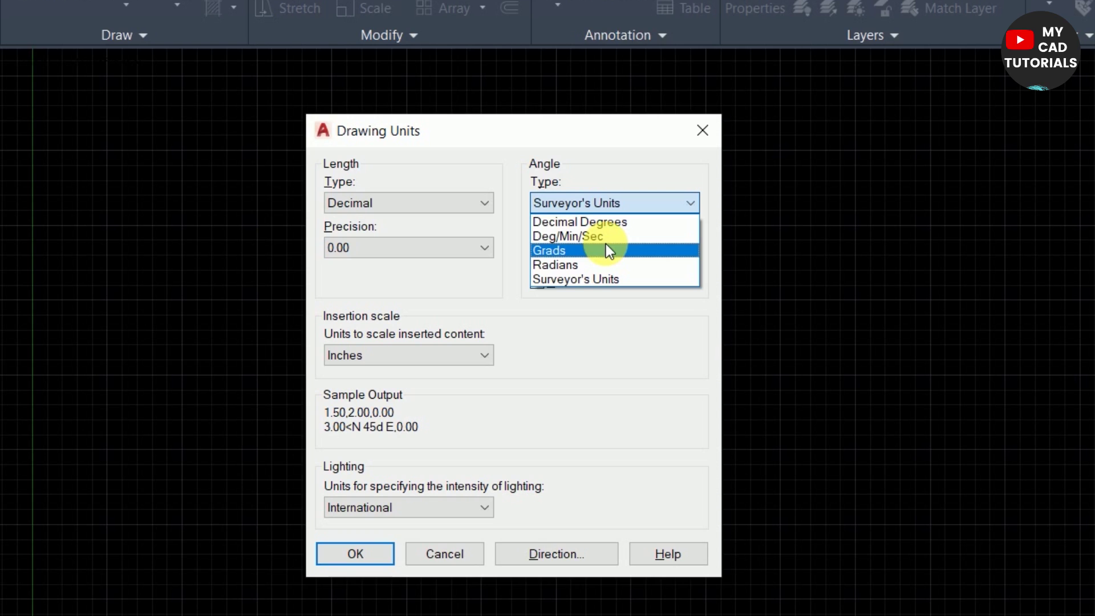
left_click(606, 245)
left_click(598, 242)
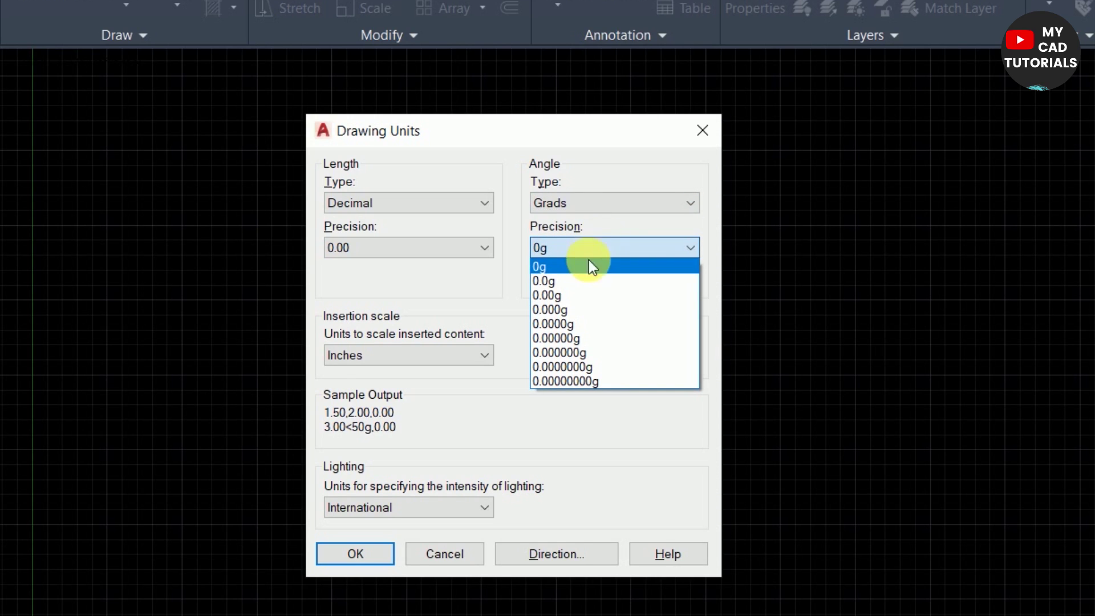
left_click(581, 290)
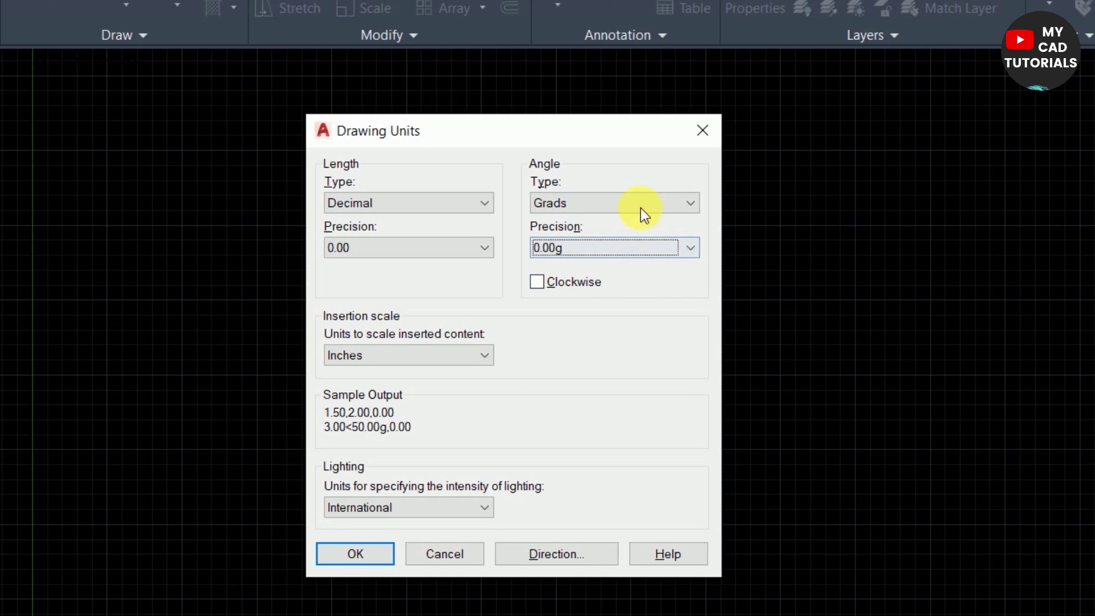
Set the angle type to Radians with a precision of 0.00r.
left_click(640, 205)
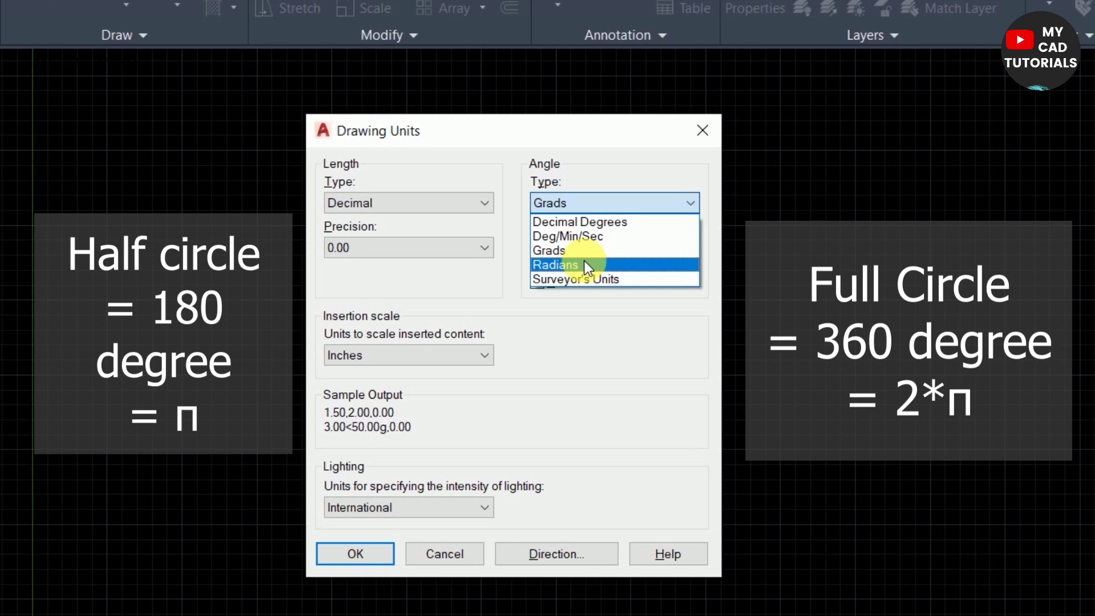
left_click(585, 264)
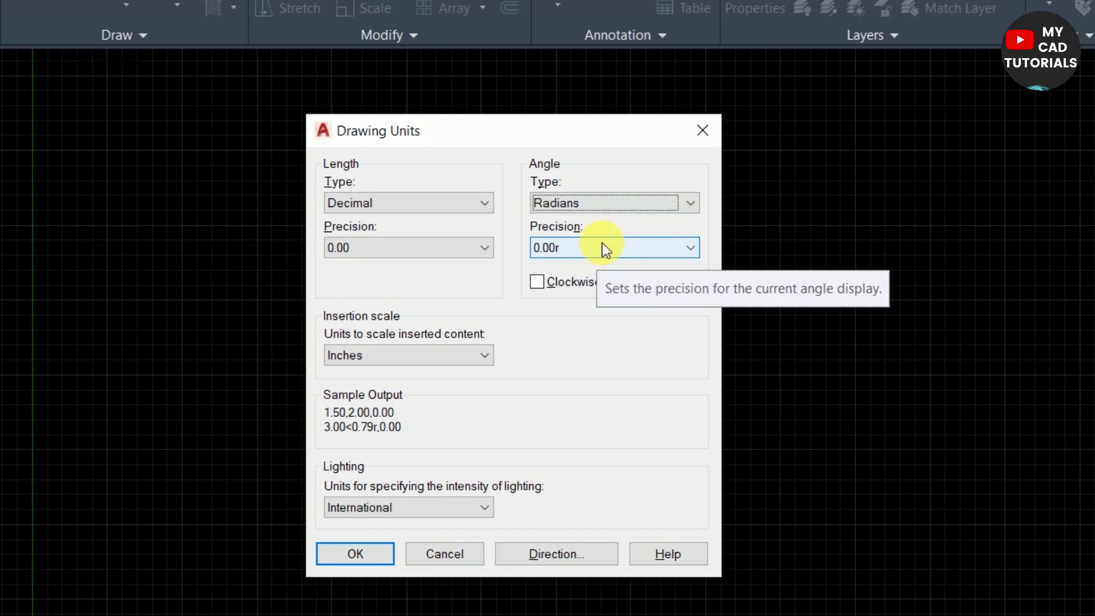
left_click(602, 243)
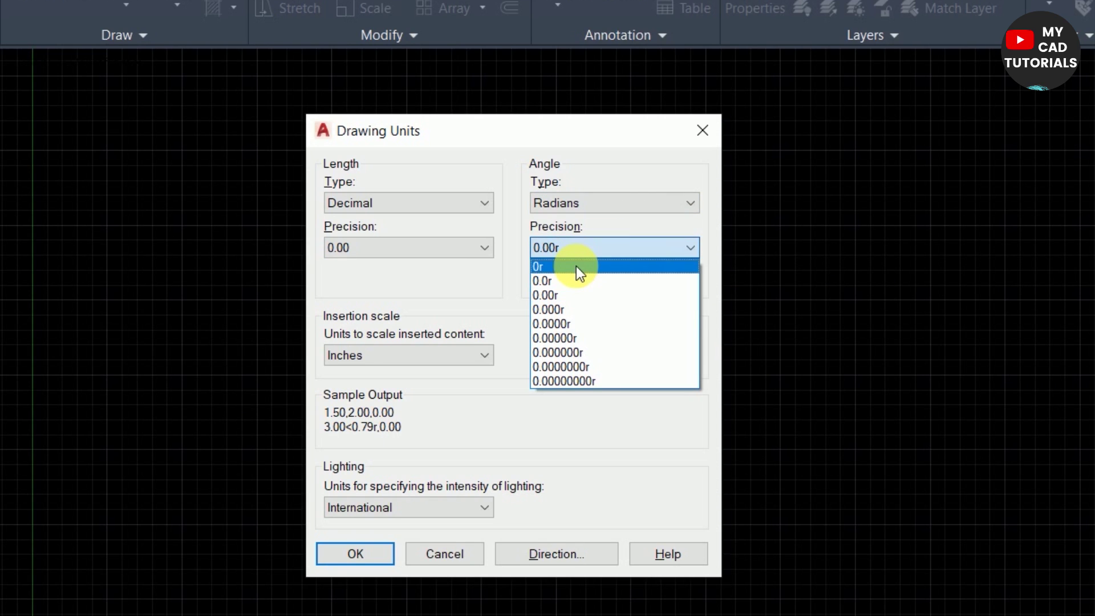
left_click(569, 296)
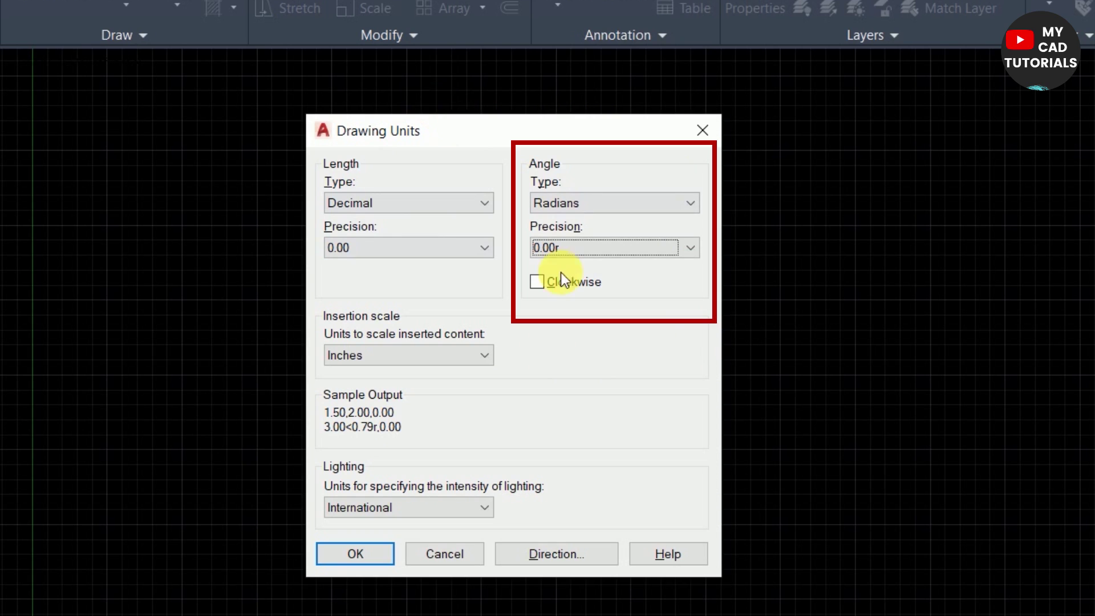
Review the insertion scale units, keep Inches, and accept the drawing unit settings.
left_click(358, 354)
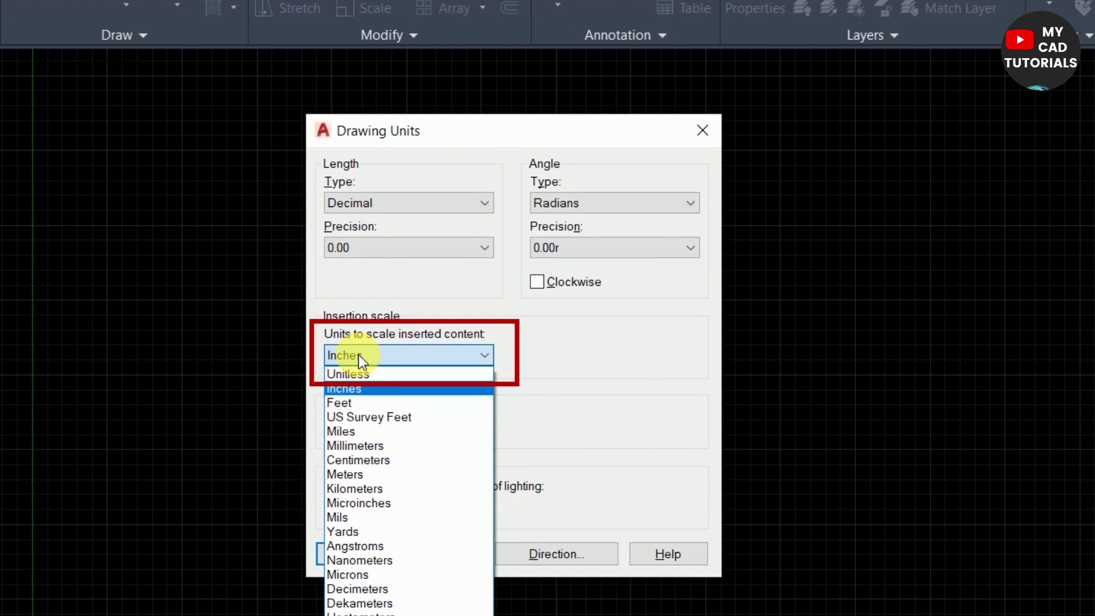
left_click(359, 354)
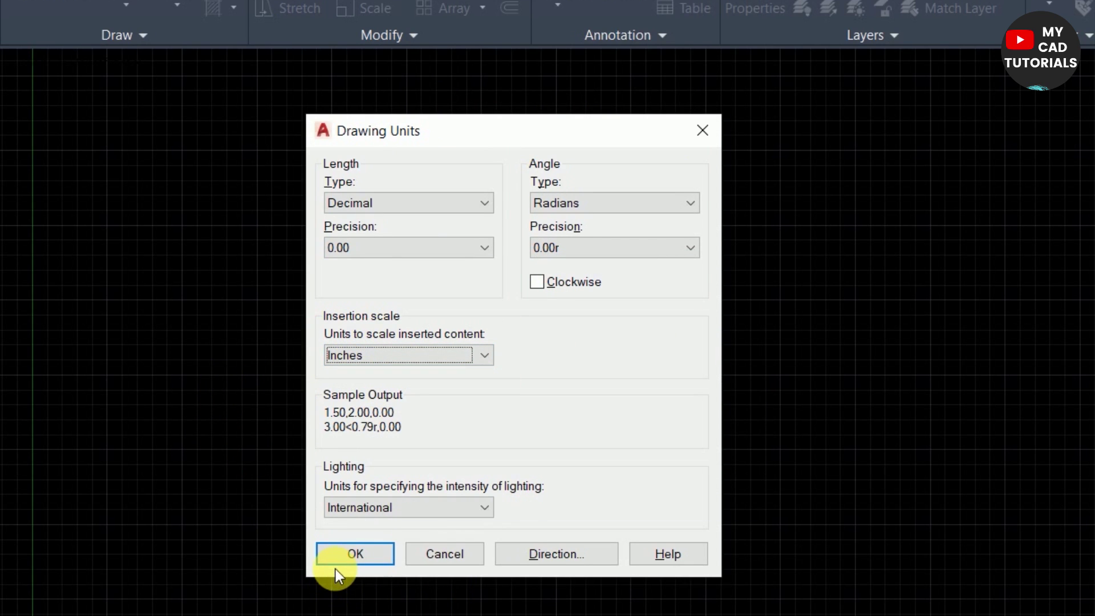
left_click(350, 555)
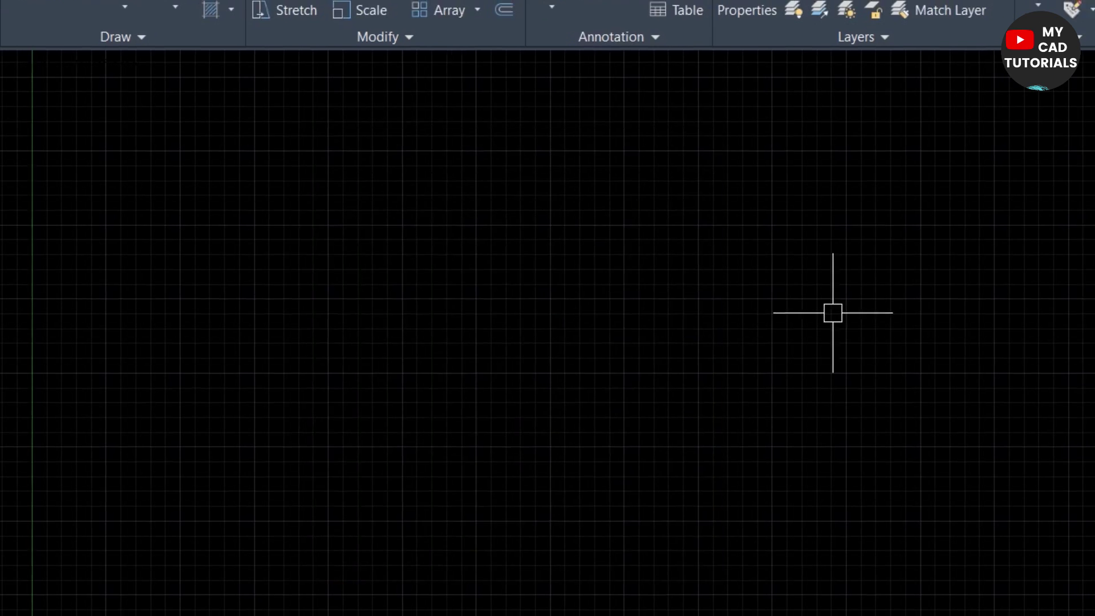